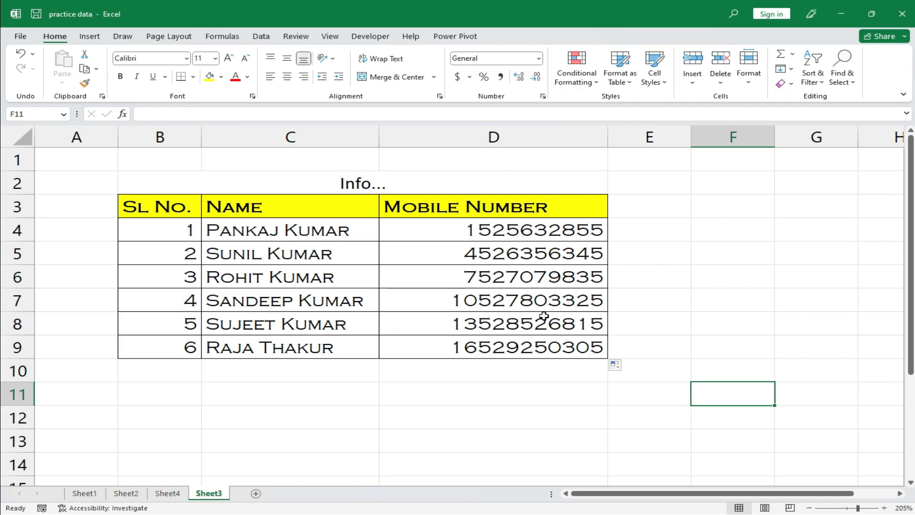
- Hide the numeric values in the table B2:D9 with the custom number format ;; and undo that formatting
{"action": "left_click", "coordinate": [508, 314]}
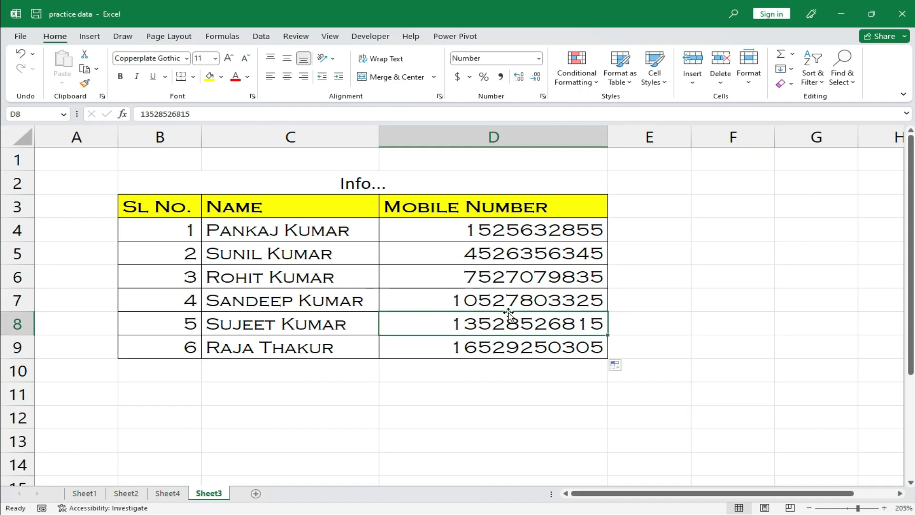
{"action": "key", "text": "ctrl+a"}
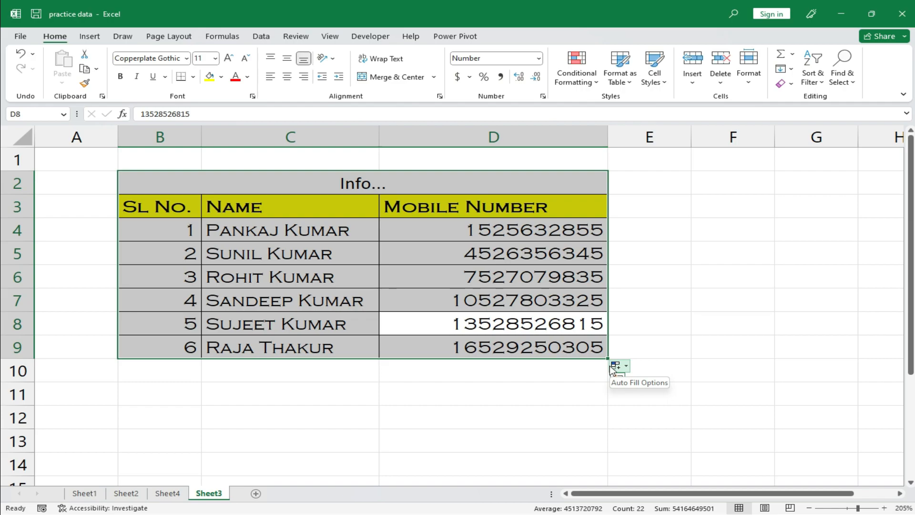
{"action": "key", "text": "ctrl+1"}
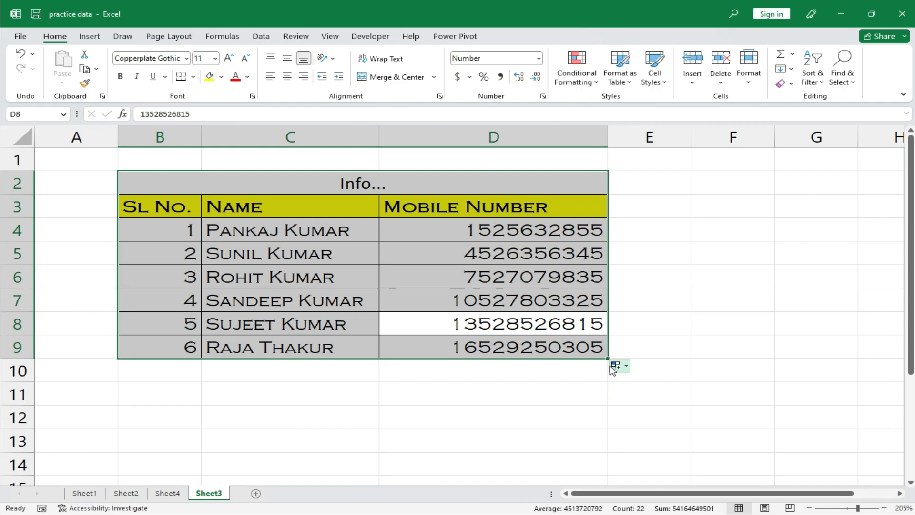
{"action": "left_click_drag", "start_coordinate": [85, 164], "coordinate": [325, 179]}
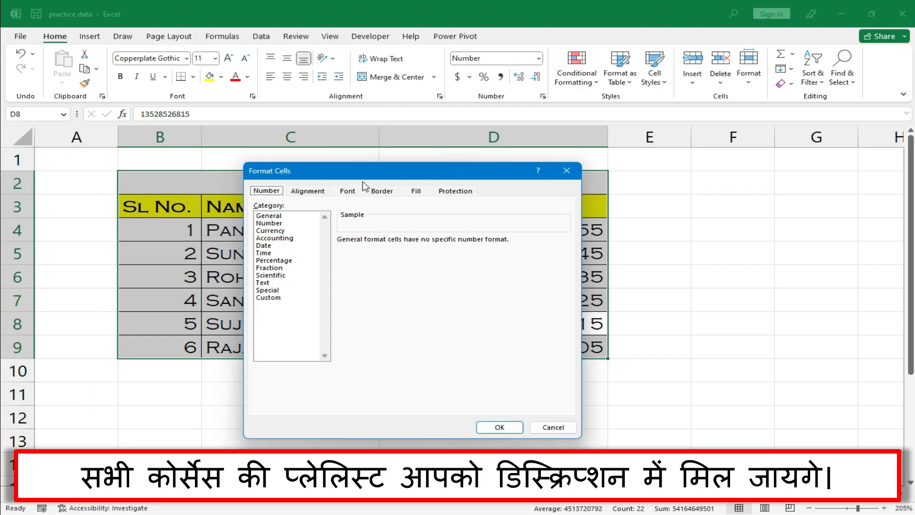
{"action": "left_click", "coordinate": [274, 298]}
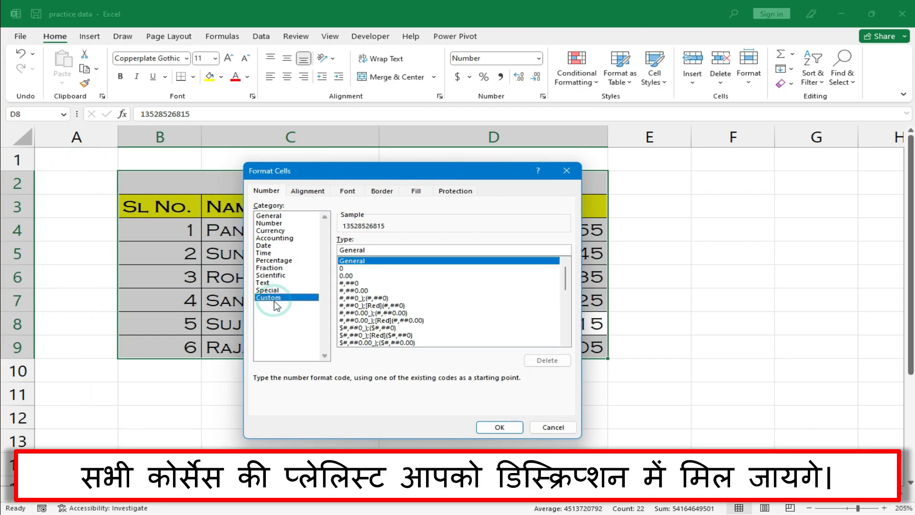
{"action": "left_click", "coordinate": [373, 251]}
{"action": "key", "text": "BackSpace"}
{"action": "key", "text": "BackSpace"}
{"action": "key", "text": "BackSpace"}
{"action": "key", "text": "BackSpace"}
{"action": "key", "text": "BackSpace"}
{"action": "key", "text": "BackSpace"}
{"action": "key", "text": "BackSpace"}
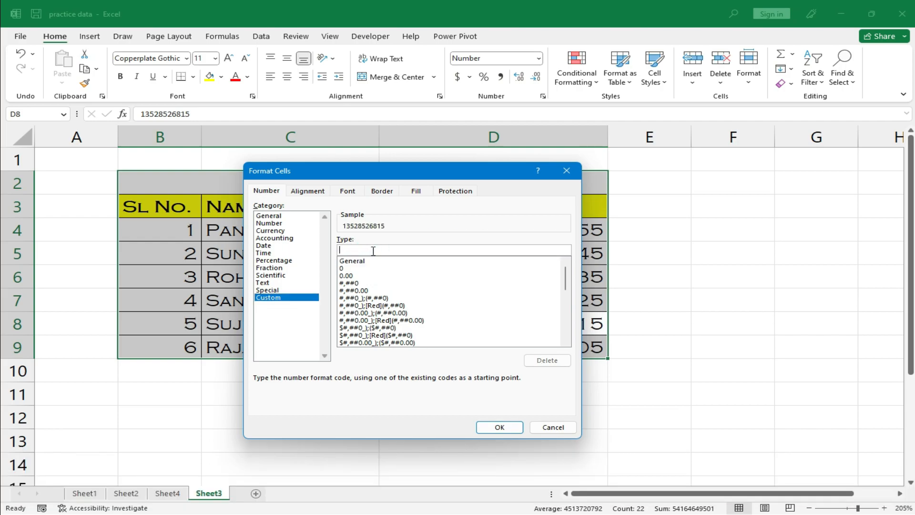
{"action": "left_click_drag", "start_coordinate": [366, 170], "coordinate": [635, 210]}
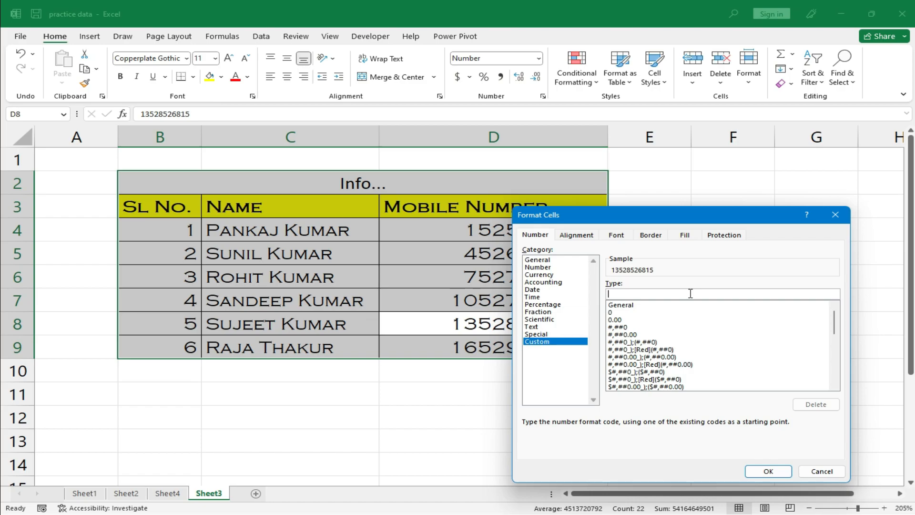
{"action": "type", "text": ";;"}
{"action": "left_click", "coordinate": [769, 475]}
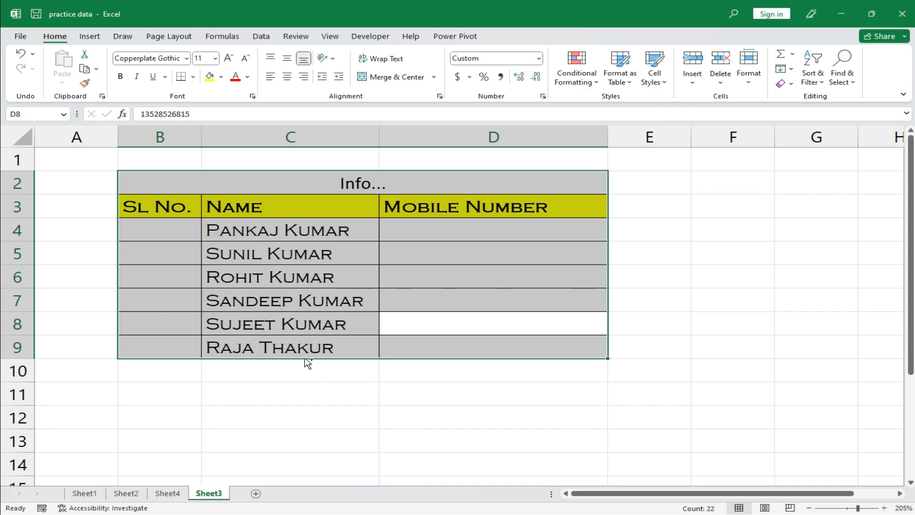
{"action": "key", "text": "ctrl+z"}
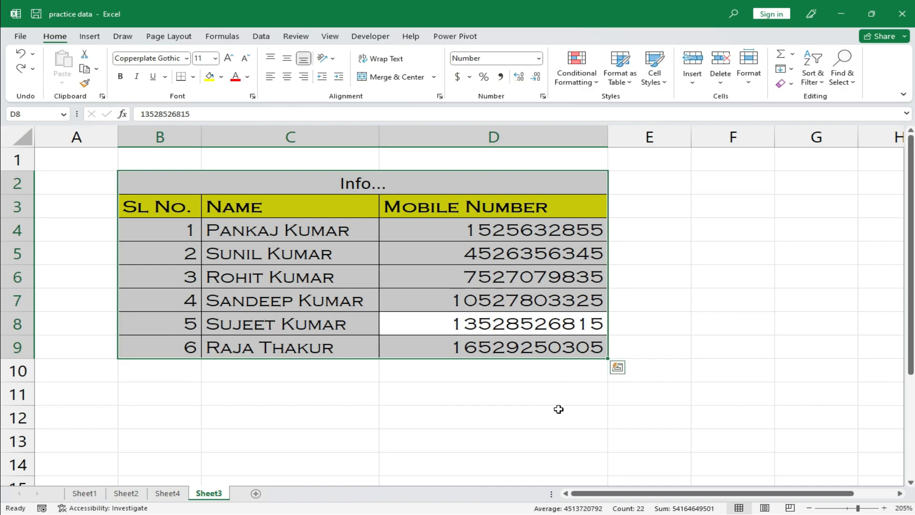
- Hide the text entries in the table B2:D9 with the custom number format #;;; and undo that formatting
{"action": "key", "text": "ctrl+1"}
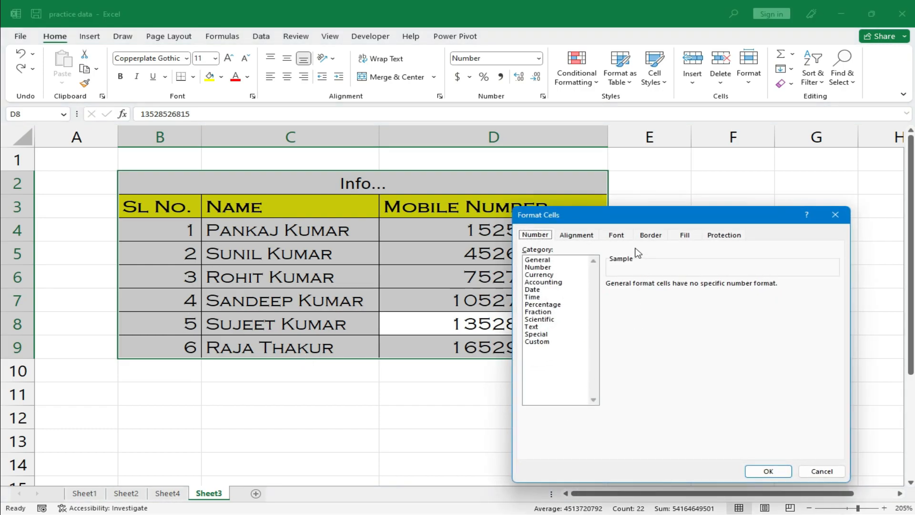
{"action": "left_click", "coordinate": [538, 342]}
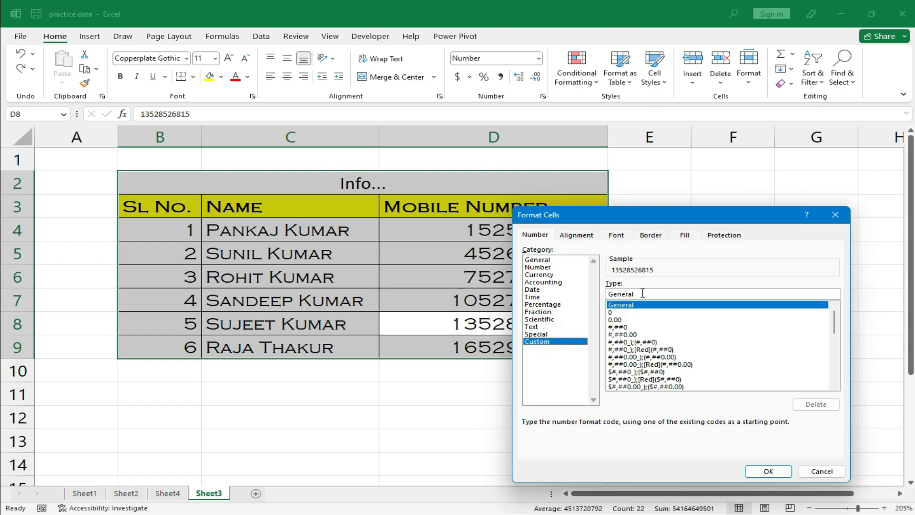
{"action": "key", "text": "BackSpace"}
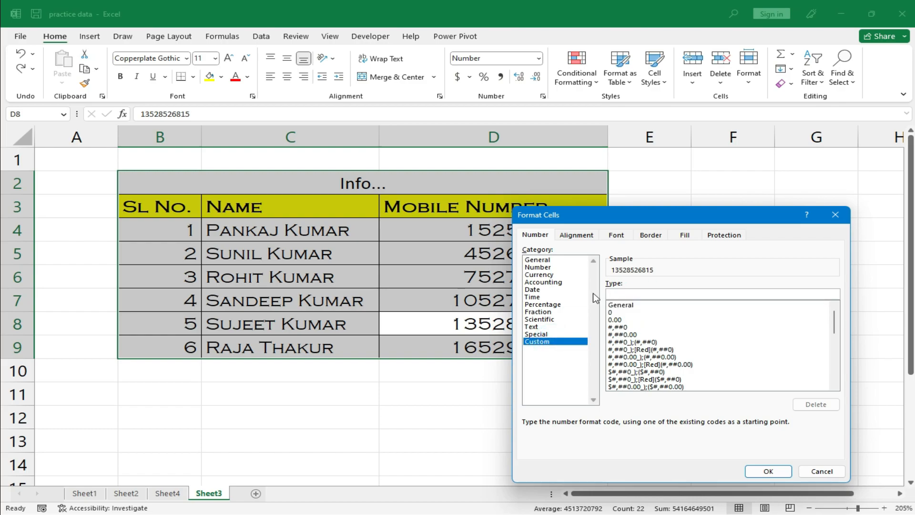
{"action": "type", "text": "#"}
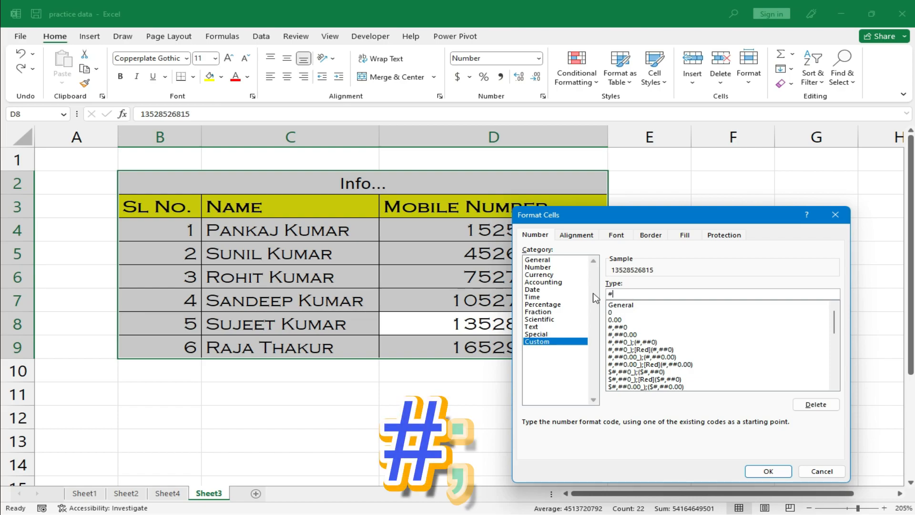
{"action": "type", "text": ";;;"}
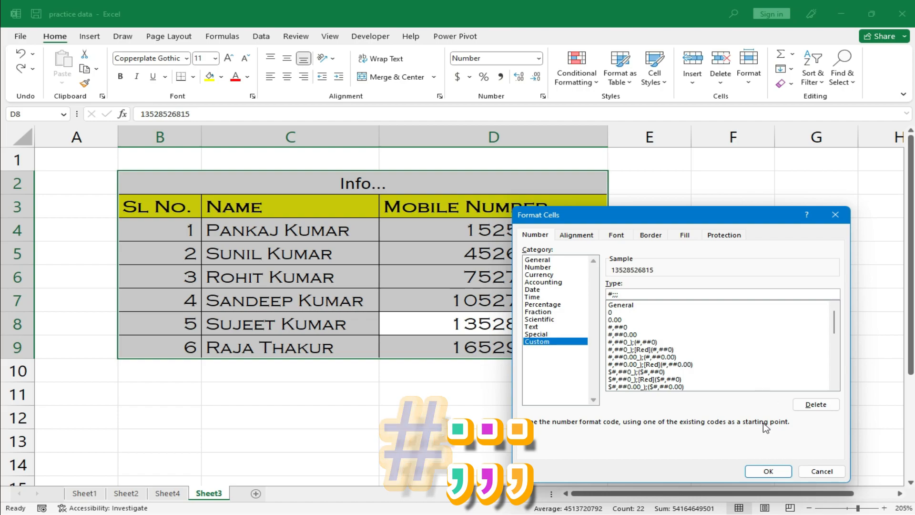
{"action": "left_click", "coordinate": [763, 476]}
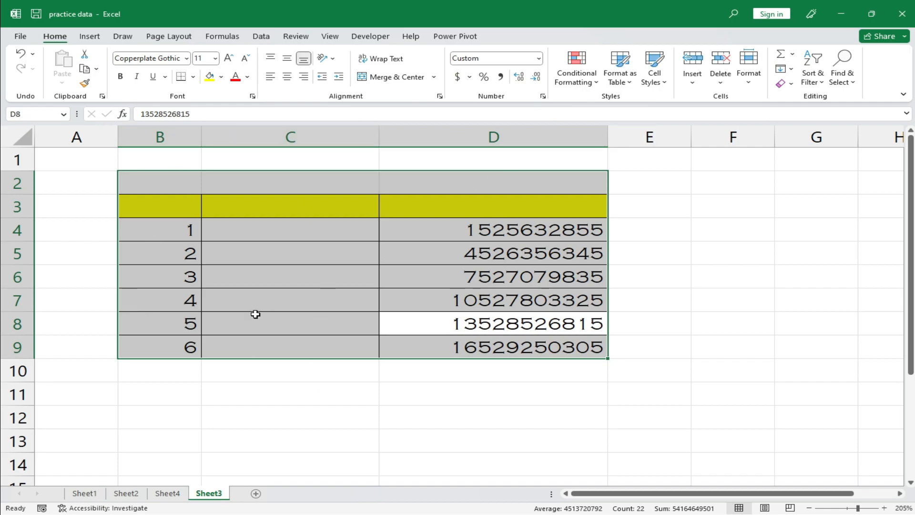
{"action": "key", "text": "ctrl+z"}
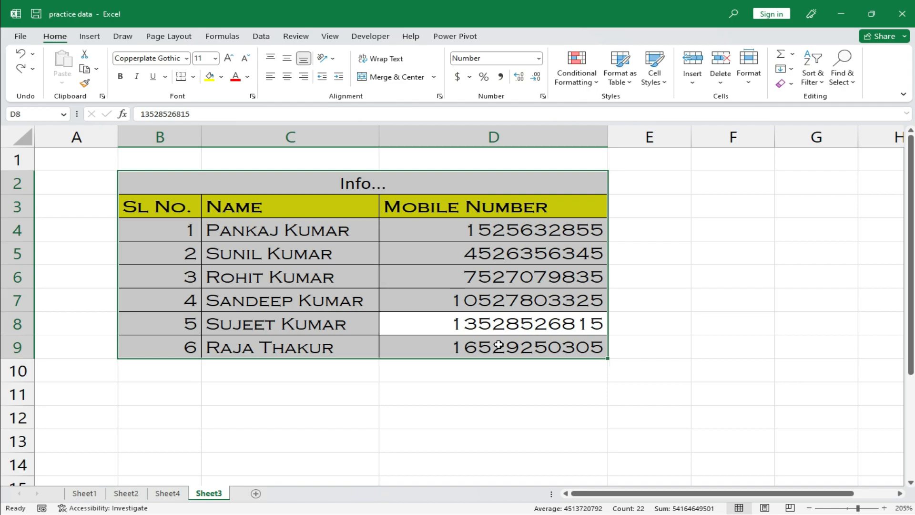
- Apply the custom number format ;;; to the whole table B2:D9 to hide all its contents
{"action": "key", "text": "ctrl+1"}
{"action": "left_click", "coordinate": [538, 342]}
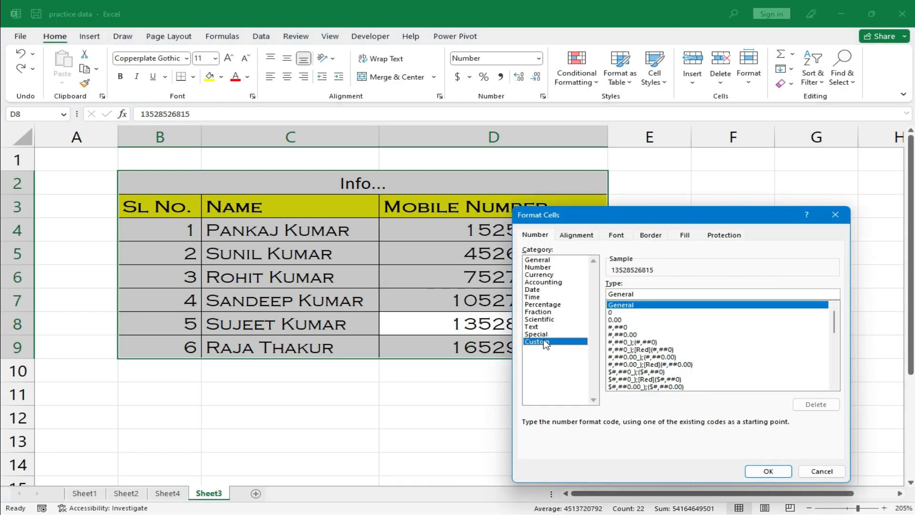
{"action": "left_click", "coordinate": [659, 293]}
{"action": "key", "text": "BackSpace"}
{"action": "key", "text": "BackSpace"}
{"action": "key", "text": "BackSpace"}
{"action": "key", "text": "BackSpace"}
{"action": "key", "text": "BackSpace"}
{"action": "key", "text": "BackSpace"}
{"action": "key", "text": "BackSpace"}
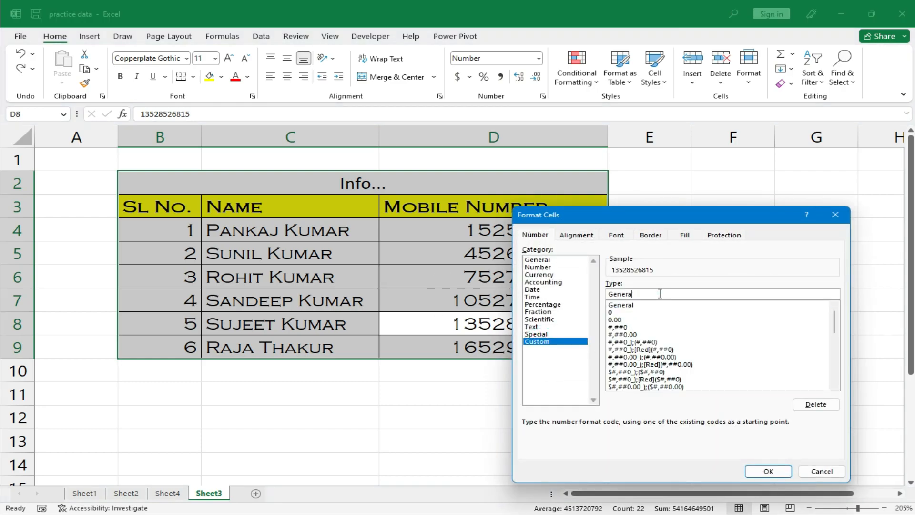
{"action": "type", "text": ";;;"}
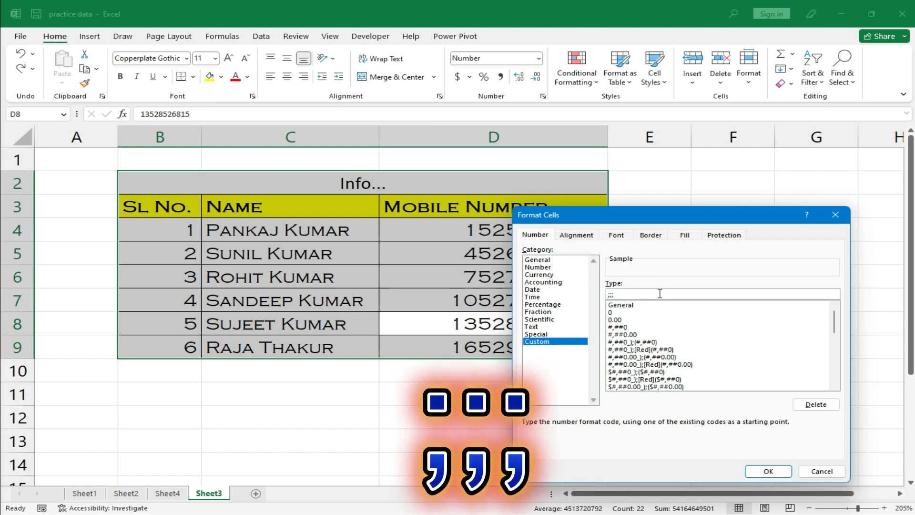
{"action": "left_click", "coordinate": [765, 471]}
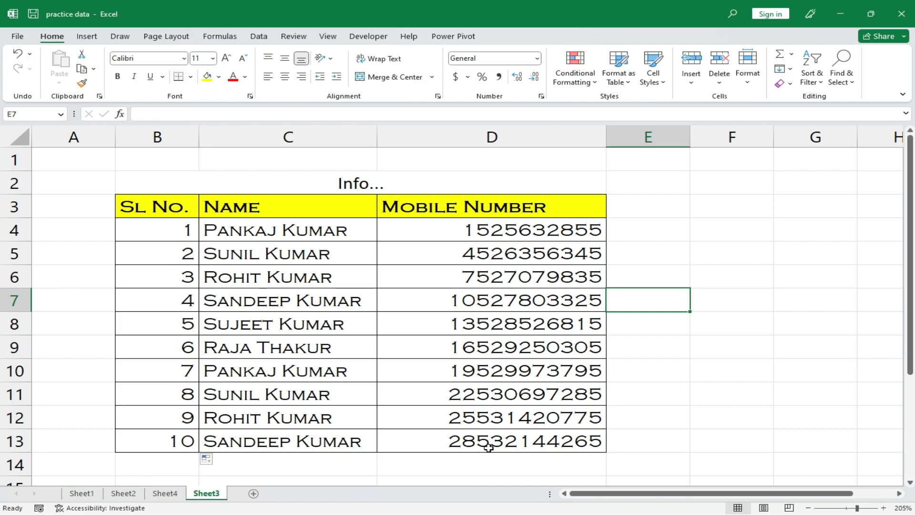
- Start Remove Duplicates on the table range B3:D13, keeping its dialog clear of the serial number and name columns
{"action": "left_click", "coordinate": [259, 258]}
{"action": "left_click", "coordinate": [249, 394]}
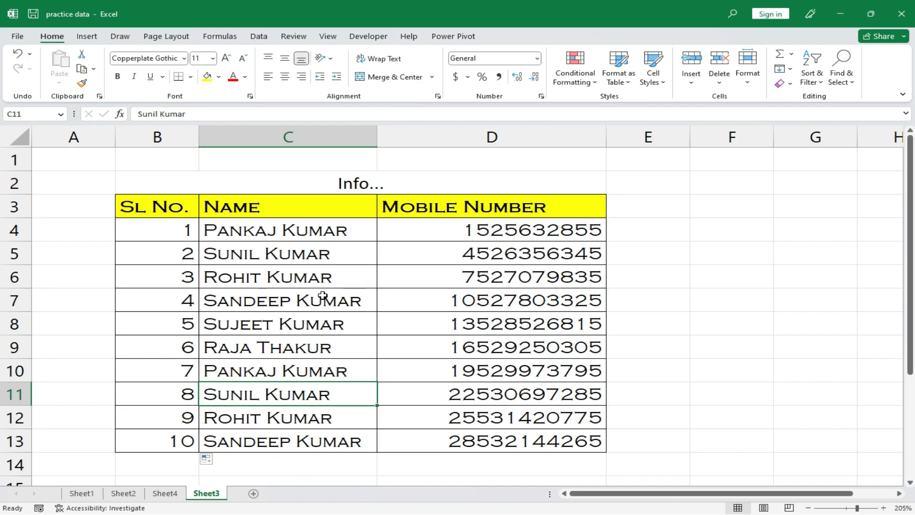
{"action": "left_click_drag", "start_coordinate": [149, 212], "coordinate": [558, 437]}
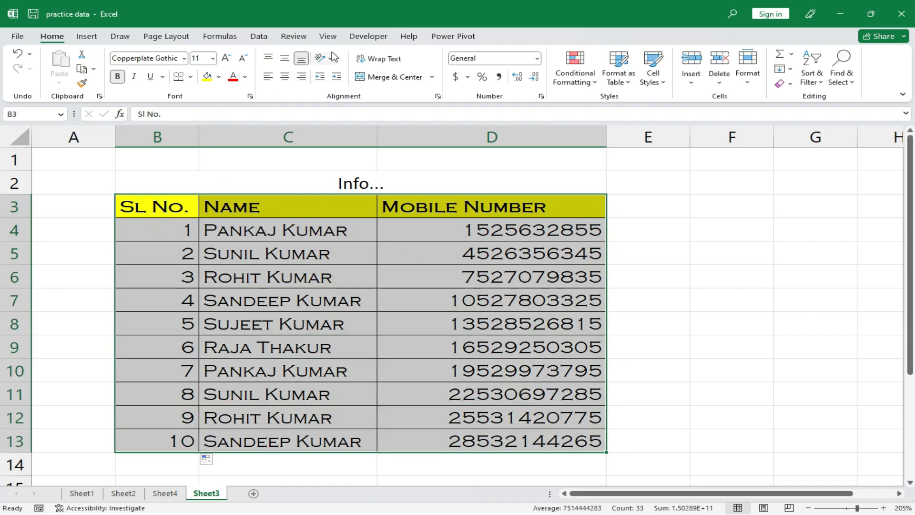
{"action": "left_click", "coordinate": [264, 36]}
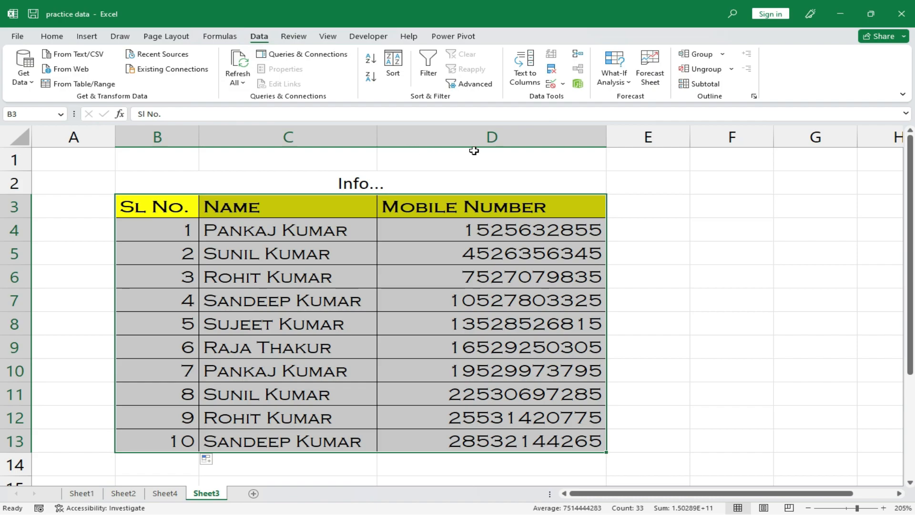
{"action": "left_click", "coordinate": [552, 75]}
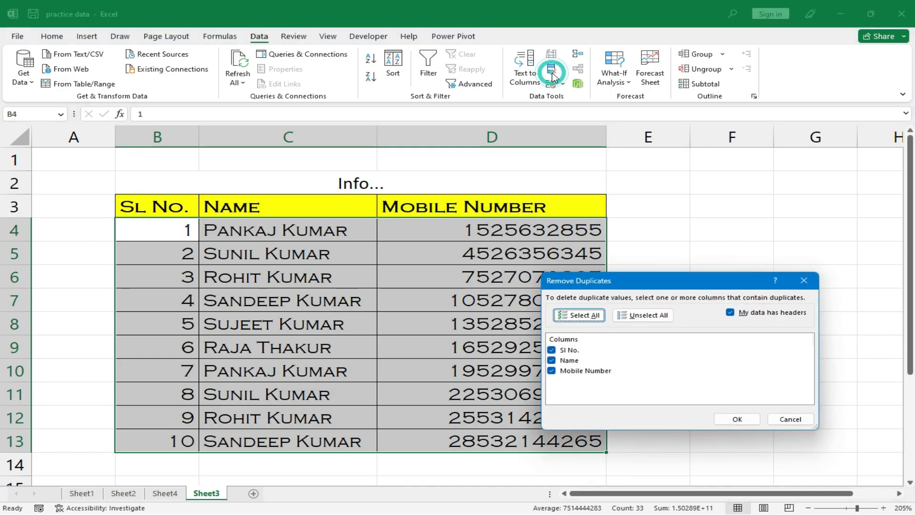
{"action": "left_click_drag", "start_coordinate": [662, 276], "coordinate": [361, 219]}
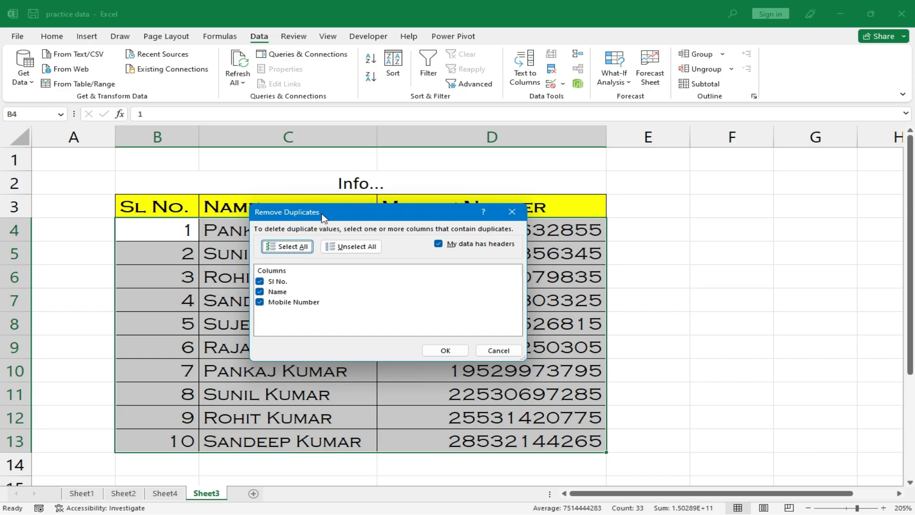
{"action": "left_click_drag", "start_coordinate": [321, 214], "coordinate": [445, 203]}
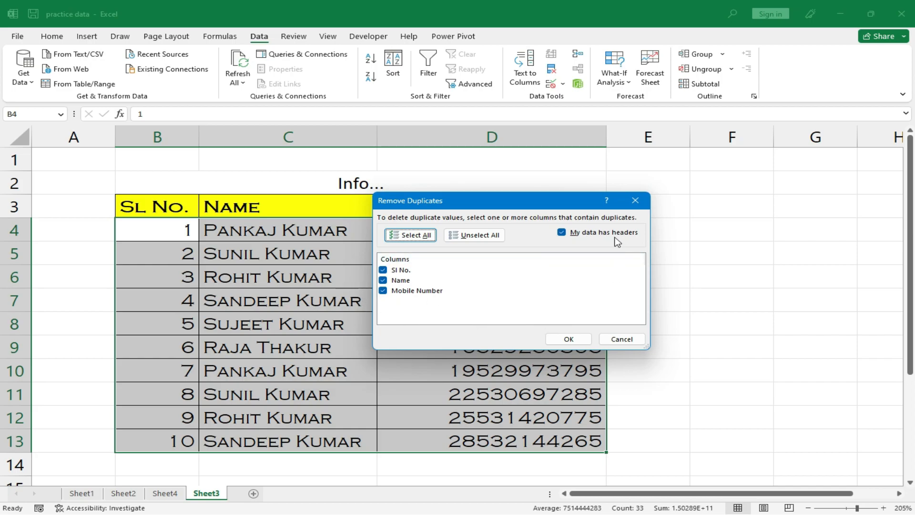
- Remove the duplicate rows by comparing only the Name column, excluding Sl No. and Mobile Number and treating the first row as headers
{"action": "left_click", "coordinate": [562, 233]}
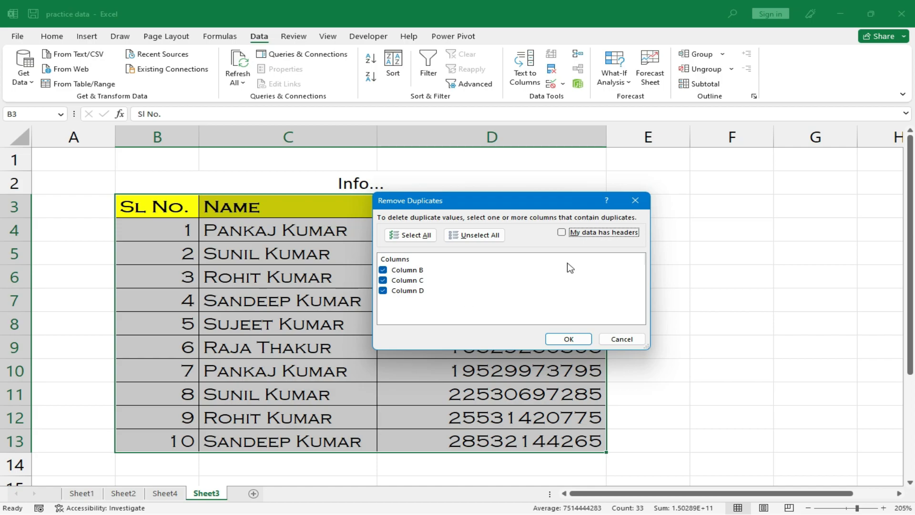
{"action": "left_click", "coordinate": [567, 235]}
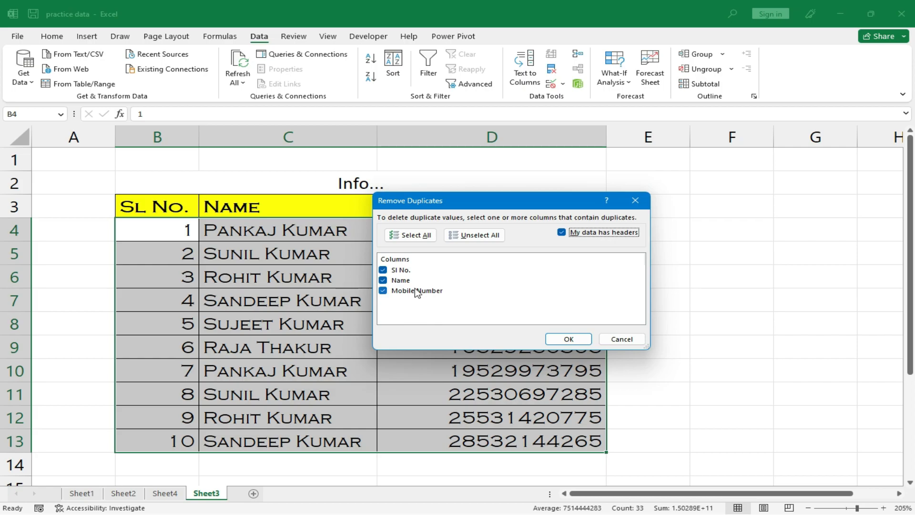
{"action": "left_click", "coordinate": [383, 269]}
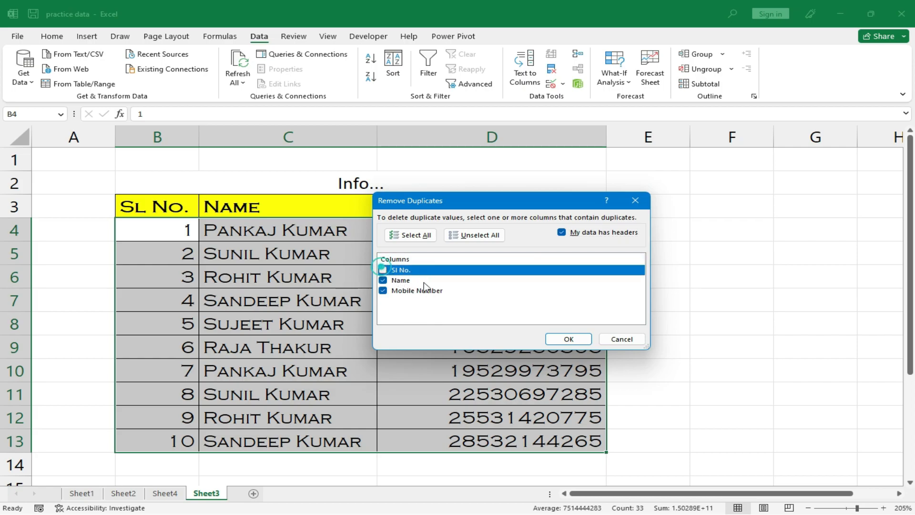
{"action": "left_click", "coordinate": [382, 290]}
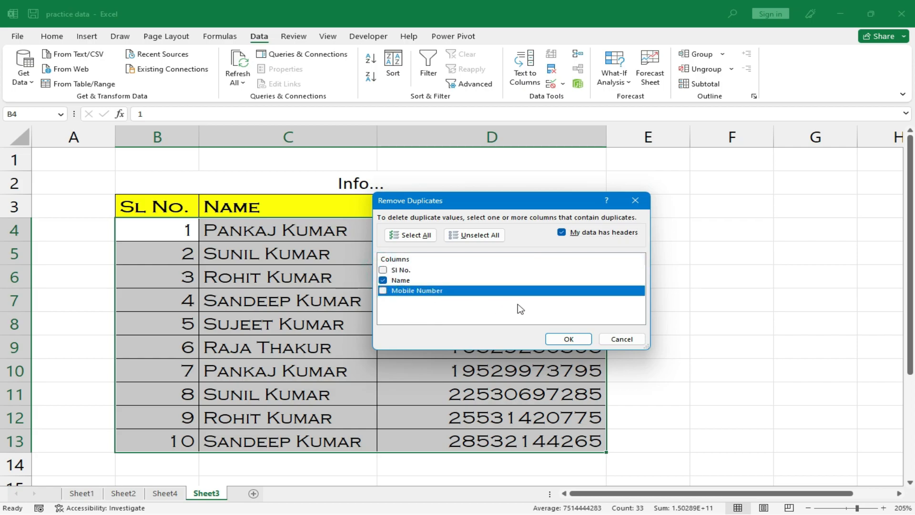
{"action": "left_click", "coordinate": [568, 339]}
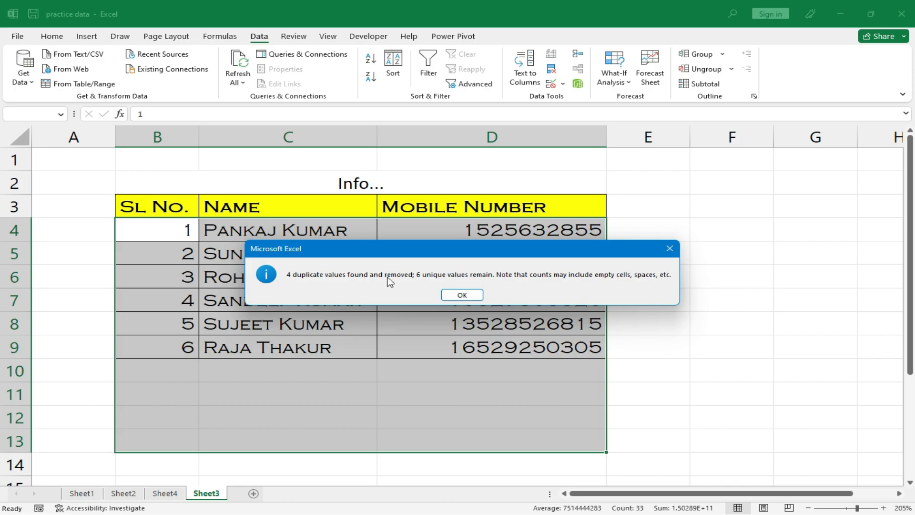
{"action": "left_click", "coordinate": [477, 295]}
{"action": "left_click", "coordinate": [277, 384]}
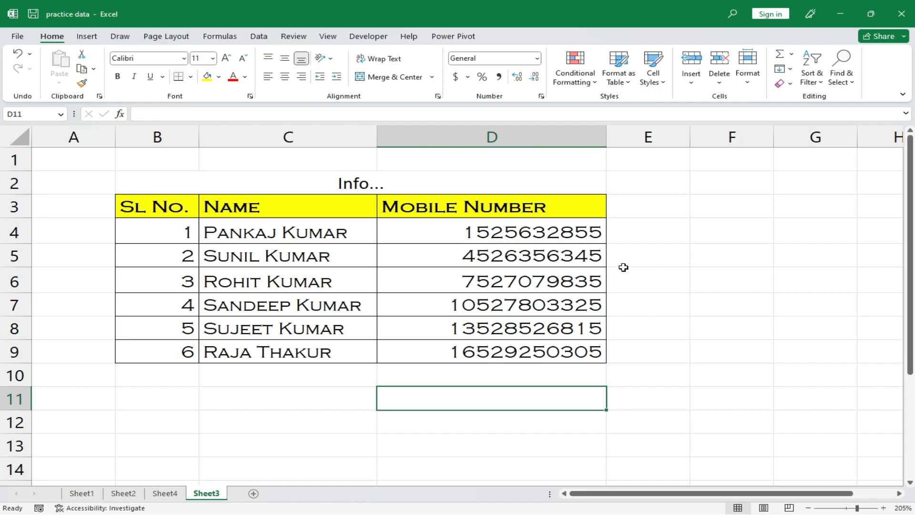
- Translate the names in C4:C9 from English to Hindi with the Translator
{"action": "left_click", "coordinate": [300, 36]}
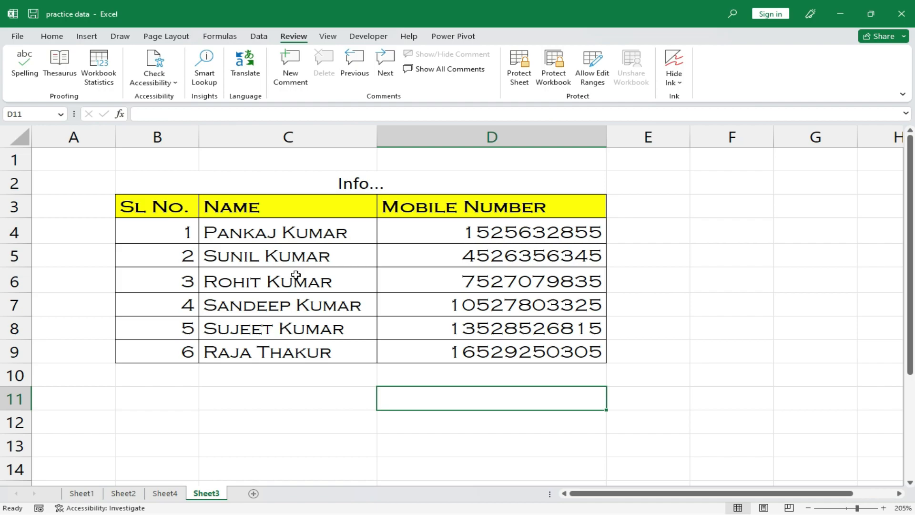
{"action": "left_click_drag", "start_coordinate": [307, 227], "coordinate": [298, 360]}
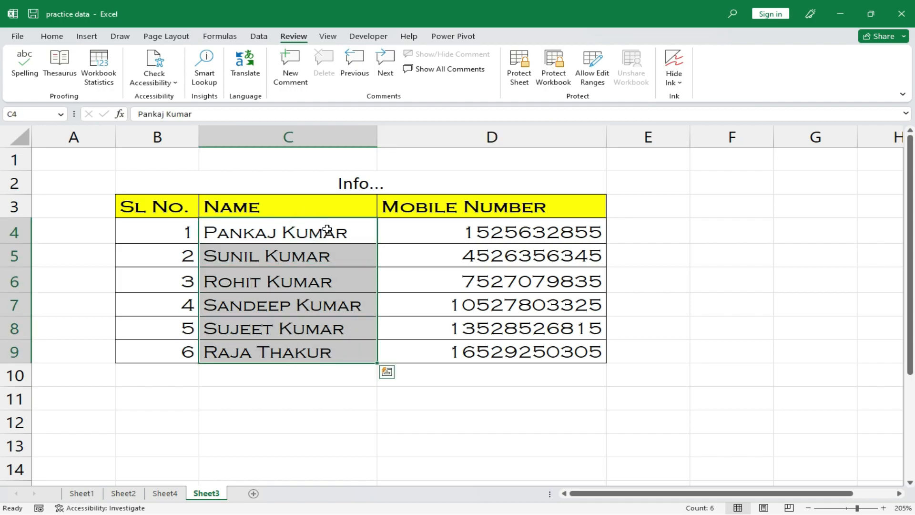
{"action": "left_click", "coordinate": [257, 76]}
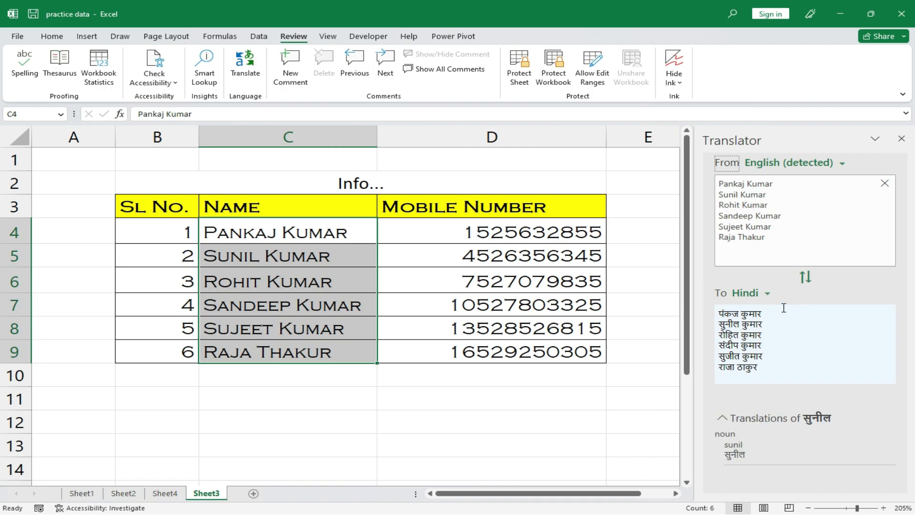
- Copy all the Hindi translations from the Translator result into cell C11 and close the Translator
{"action": "left_click", "coordinate": [768, 294]}
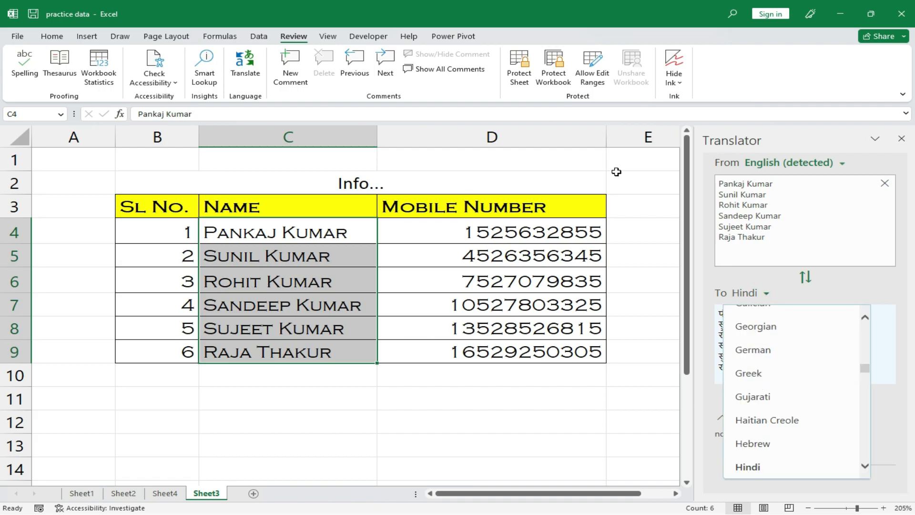
{"action": "left_click", "coordinate": [788, 292]}
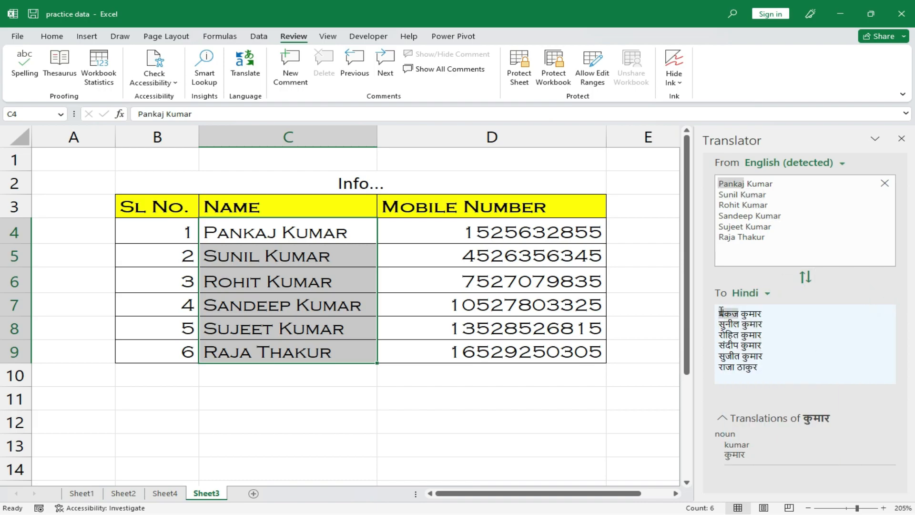
{"action": "left_click_drag", "start_coordinate": [721, 312], "coordinate": [779, 392]}
{"action": "key", "text": "ctrl+c"}
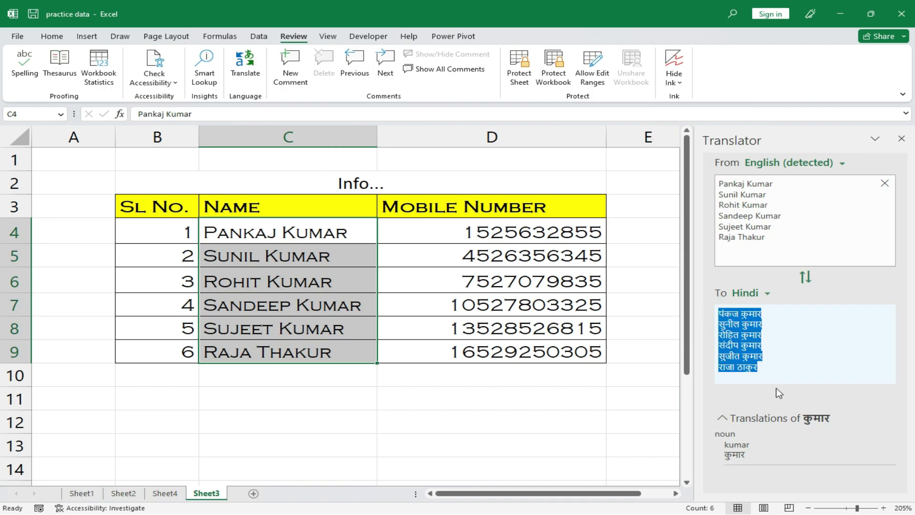
{"action": "left_click", "coordinate": [365, 404]}
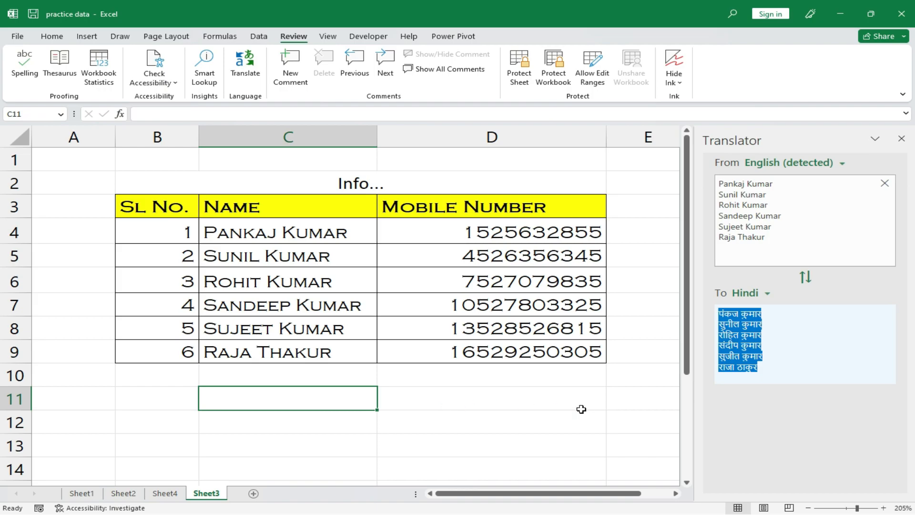
{"action": "key", "text": "ctrl+v"}
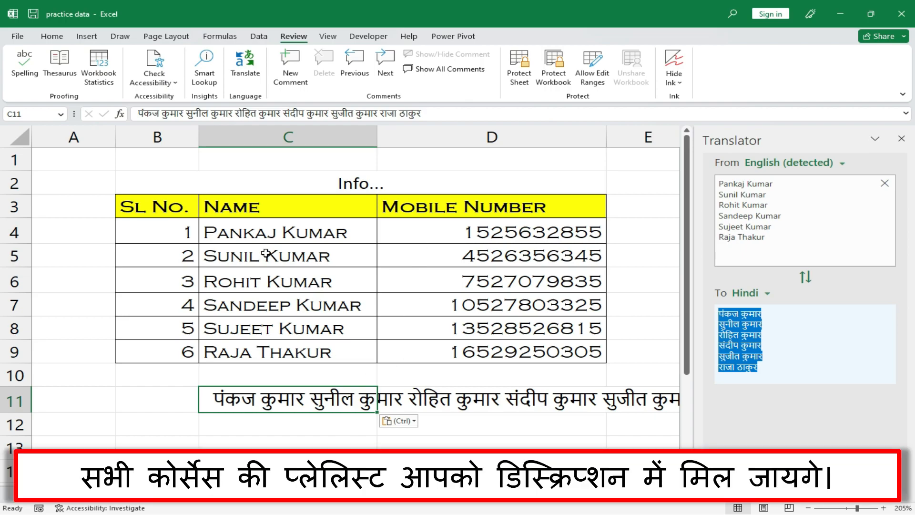
{"action": "left_click", "coordinate": [901, 138]}
{"action": "left_click", "coordinate": [351, 304]}
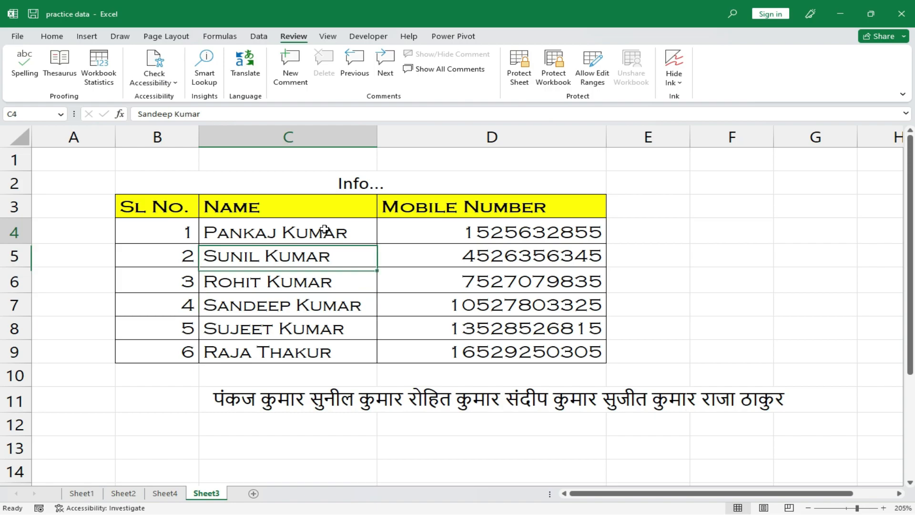
- Copy the table range B3:D9 including its header row and minimise the workbook
{"action": "left_click_drag", "start_coordinate": [324, 228], "coordinate": [317, 353]}
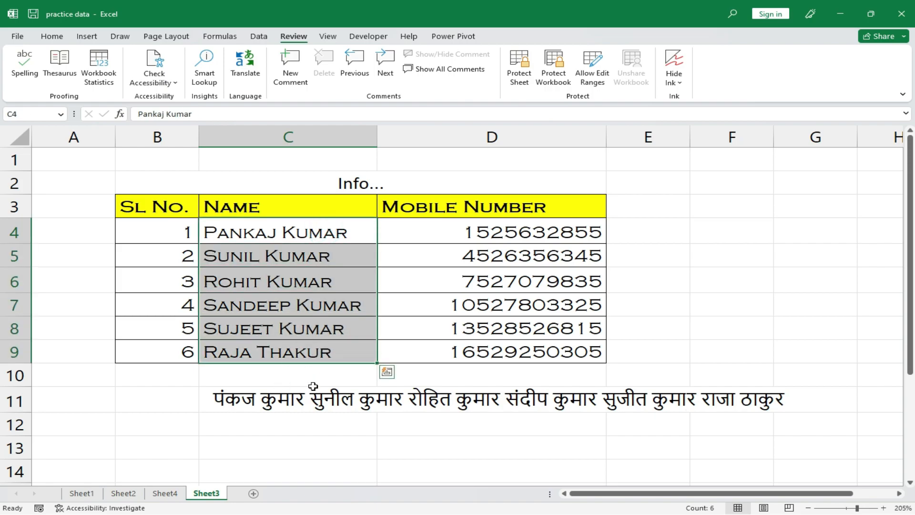
{"action": "left_click", "coordinate": [272, 328]}
{"action": "left_click_drag", "start_coordinate": [148, 205], "coordinate": [568, 351]}
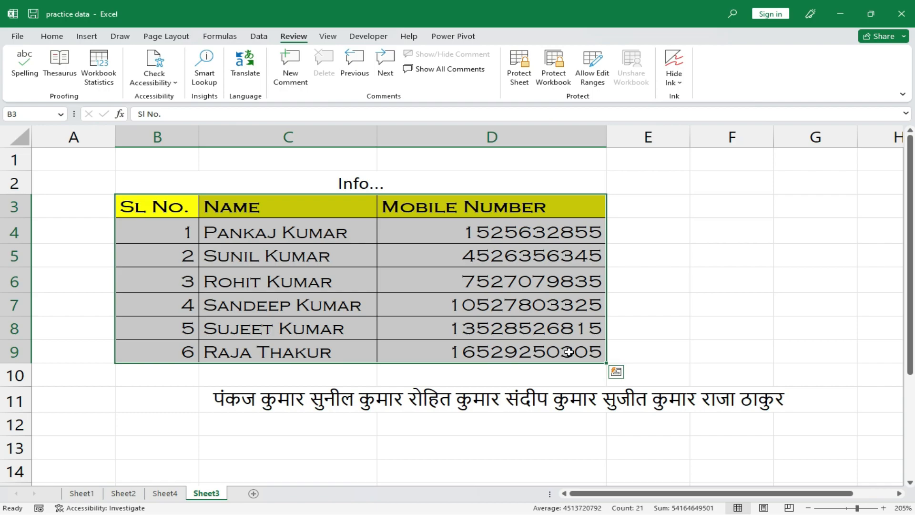
{"action": "key", "text": "ctrl+c"}
{"action": "left_click", "coordinate": [841, 13]}
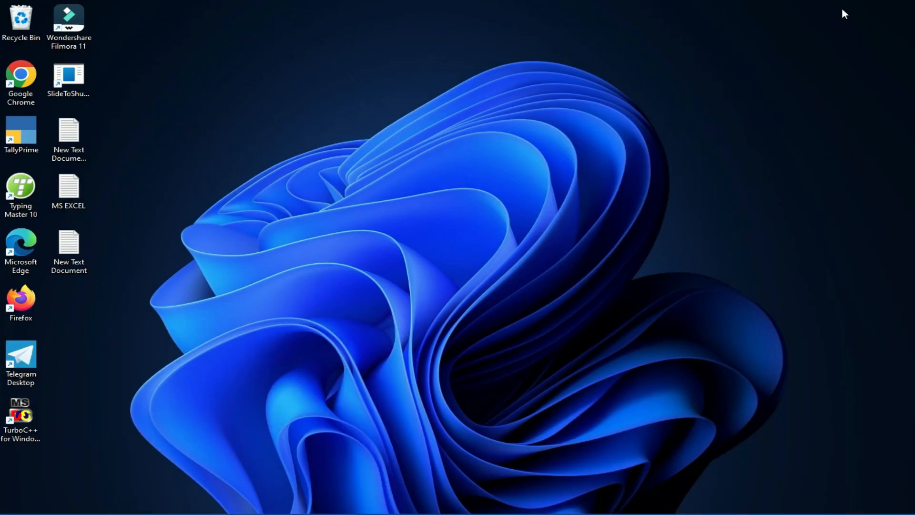
- Switch to Chrome, create a blank Google Sheets spreadsheet through sheet.new and paste the copied table at A1
{"action": "key", "text": "super"}
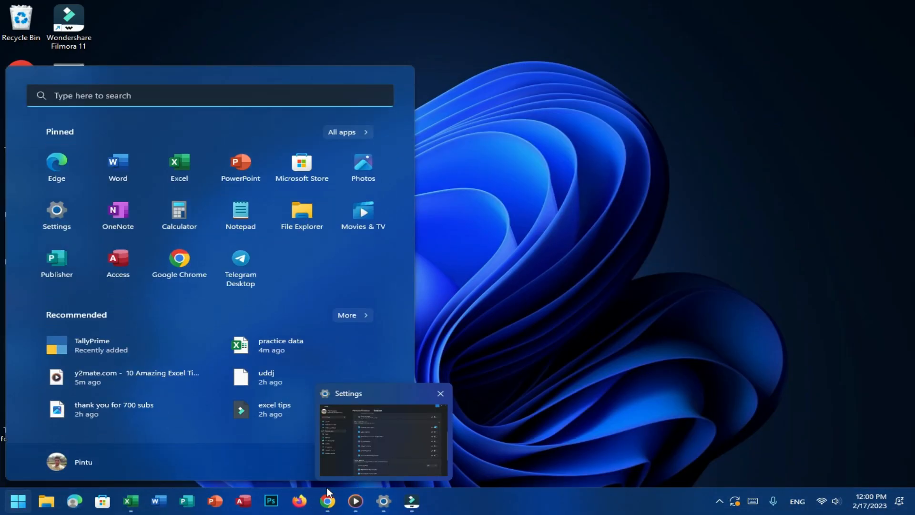
{"action": "left_click", "coordinate": [334, 506]}
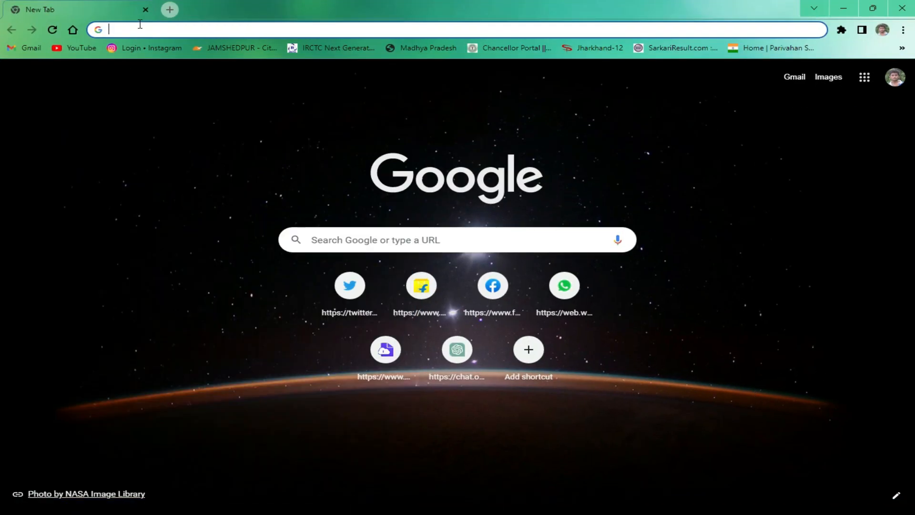
{"action": "type", "text": "sheet.new"}
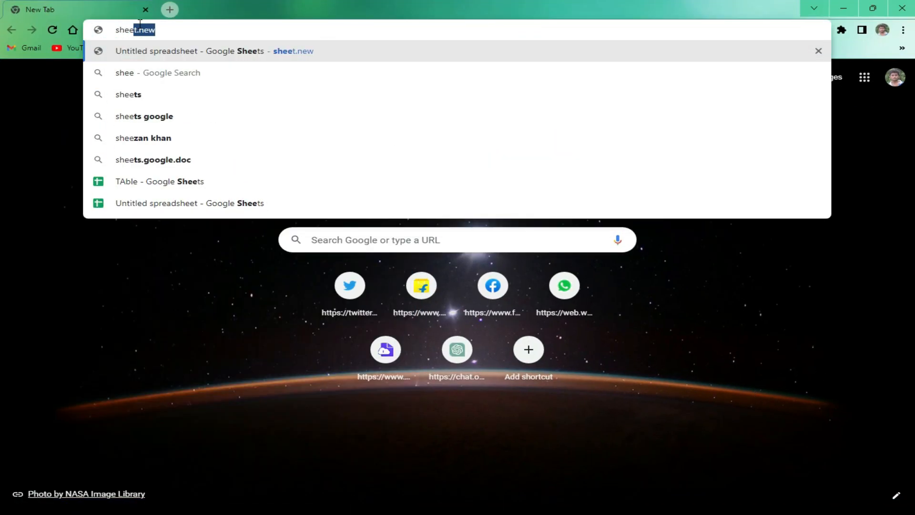
{"action": "key", "text": "Right"}
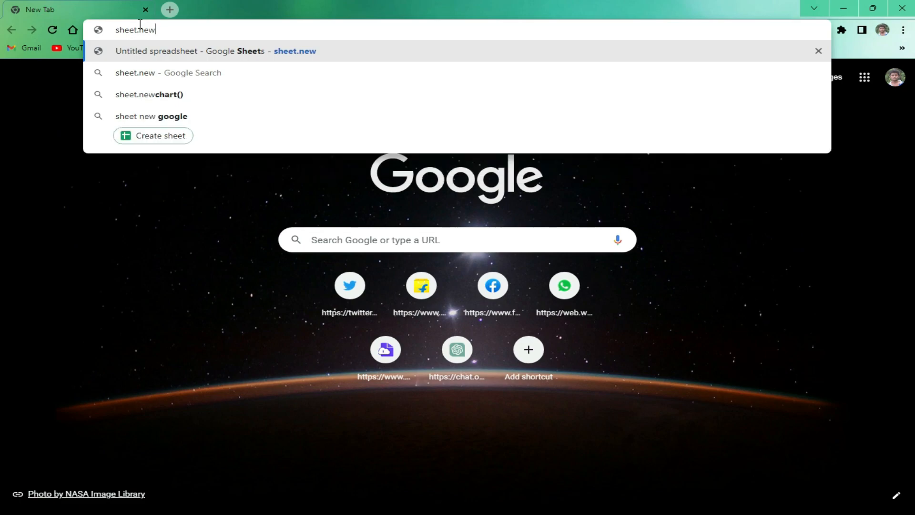
{"action": "key", "text": "Return"}
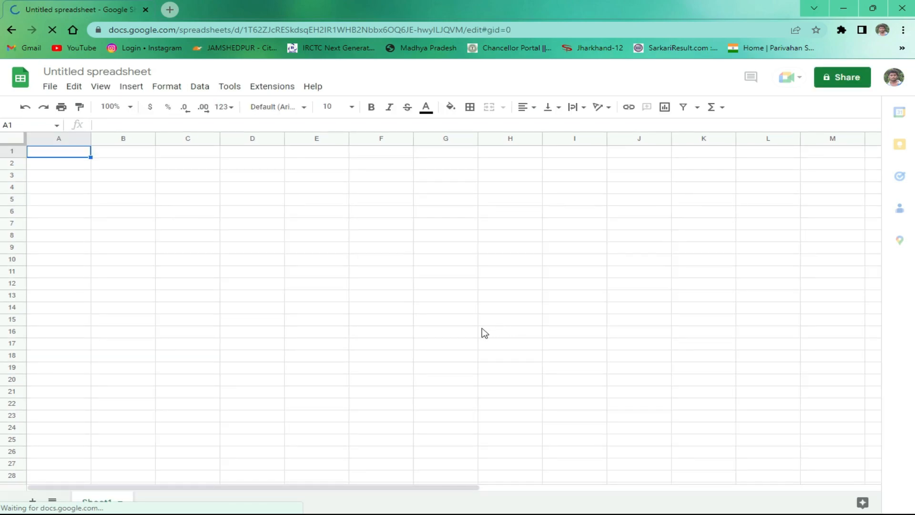
{"action": "key", "text": "ctrl+v"}
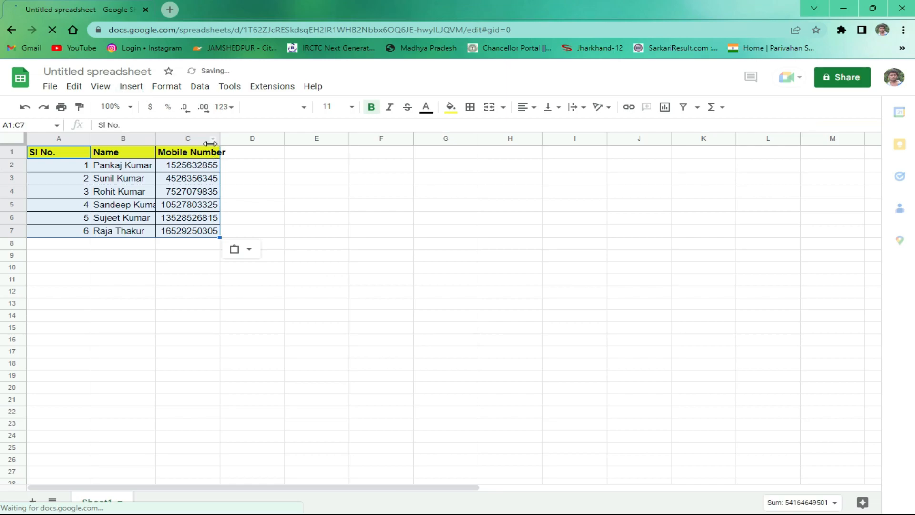
{"action": "double_click", "coordinate": [295, 191]}
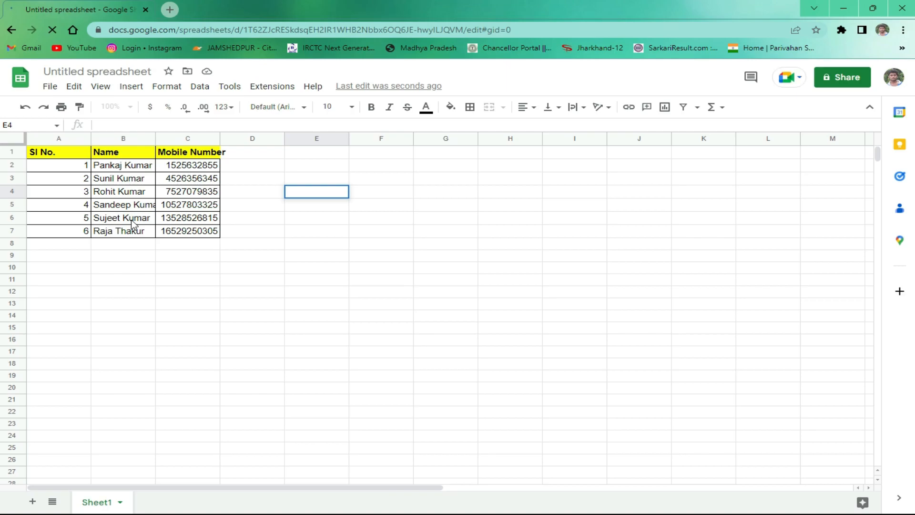
- Start a GOOGLETRANSLATE formula in cell E2 with B2 as the text to translate
{"action": "left_click", "coordinate": [310, 165]}
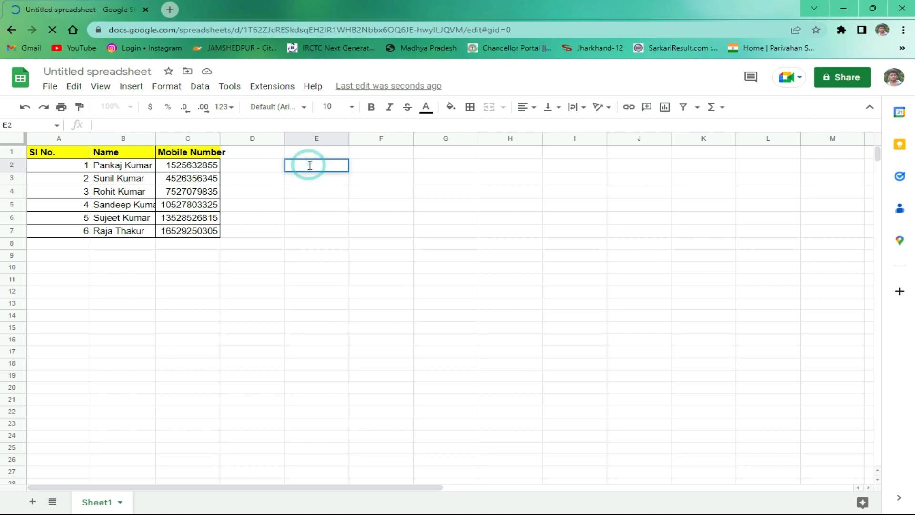
{"action": "type", "text": "=GOO"}
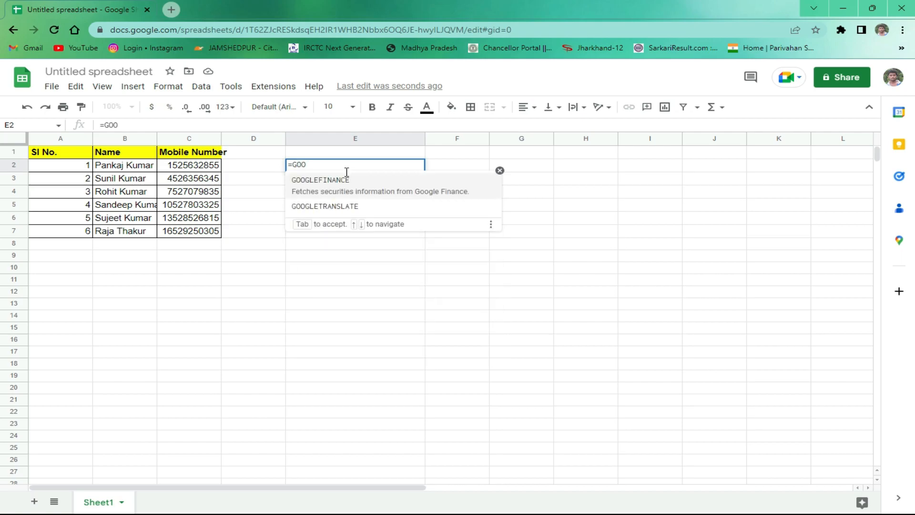
{"action": "left_click", "coordinate": [344, 206]}
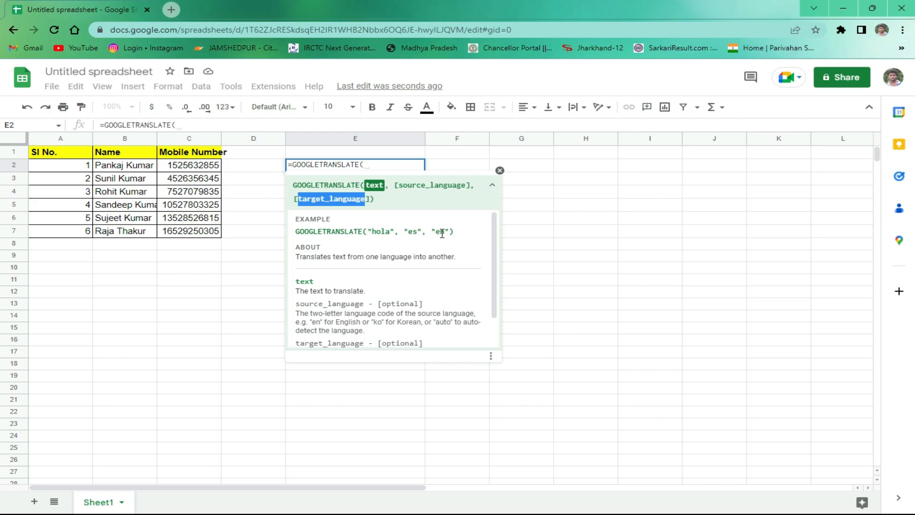
{"action": "left_click", "coordinate": [372, 164]}
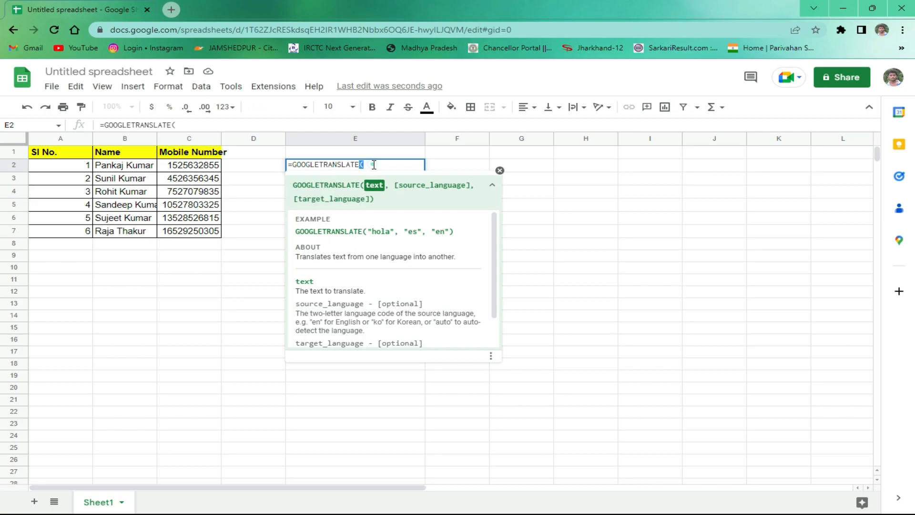
{"action": "left_click", "coordinate": [370, 166]}
{"action": "left_click", "coordinate": [125, 167]}
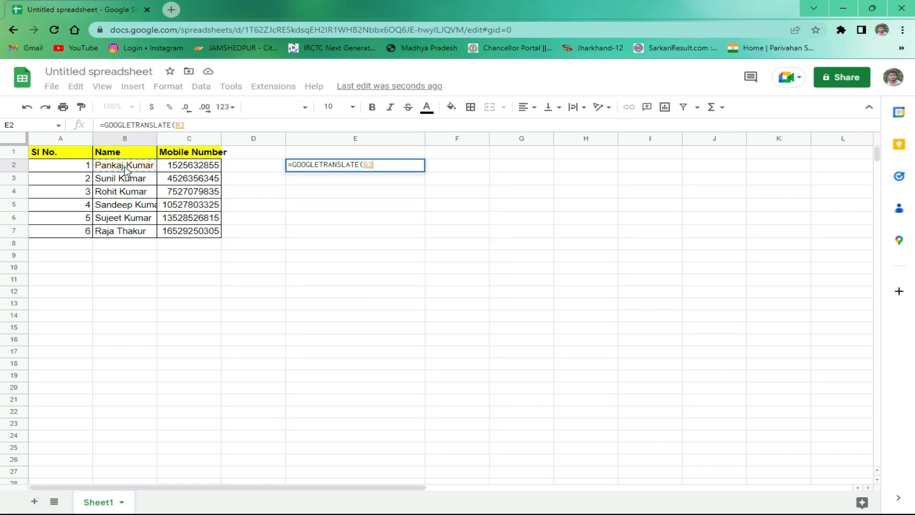
{"action": "type", "text": ","}
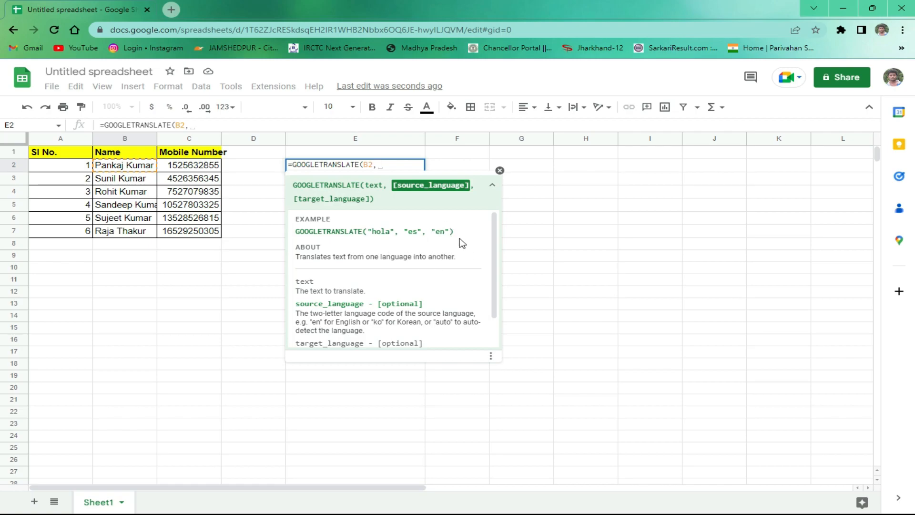
- Complete the E2 translation formula with source language "EN" and target language "HI"
{"action": "type", "text": "EN"}
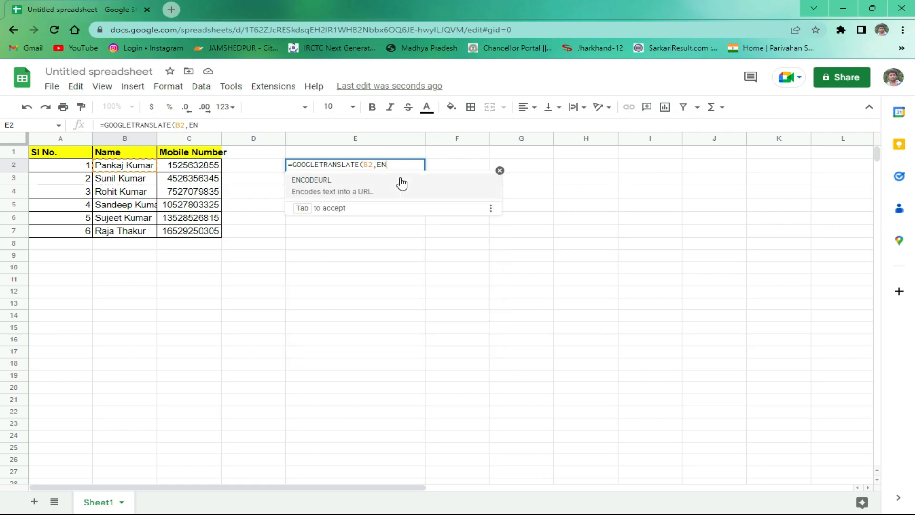
{"action": "key", "text": "BackSpace"}
{"action": "key", "text": "BackSpace"}
{"action": "type", "text": "\""}
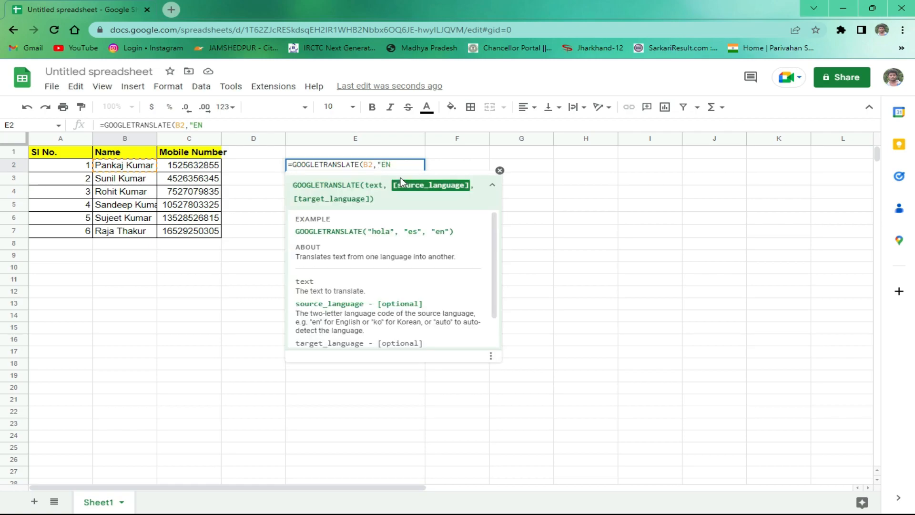
{"action": "type", "text": "EN\","}
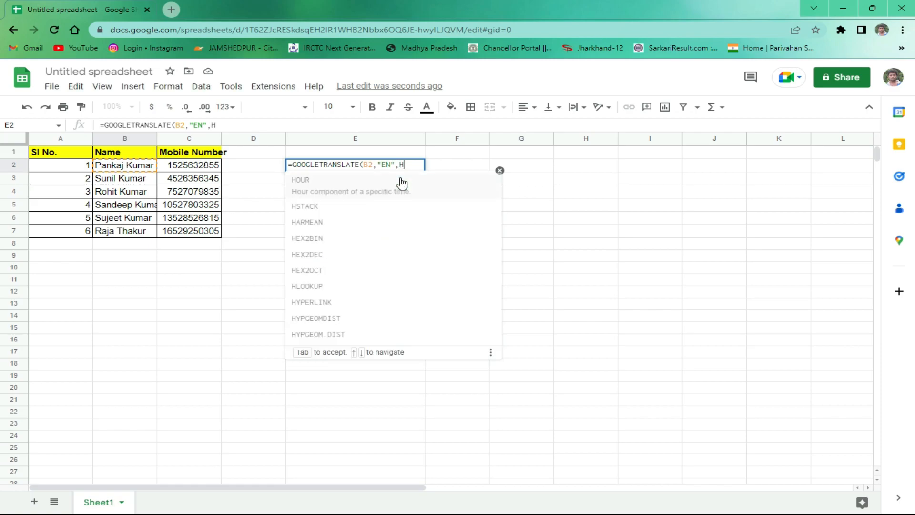
{"action": "type", "text": "\""}
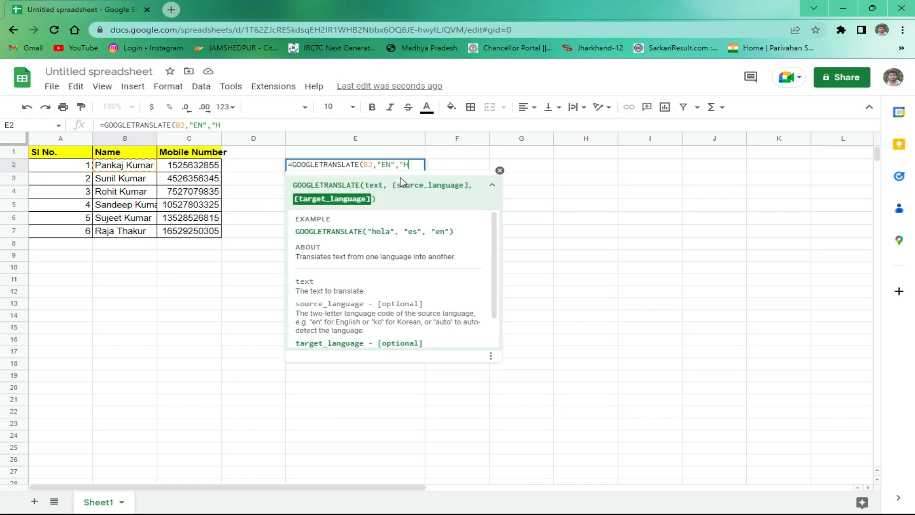
{"action": "type", "text": ",\"HI\")"}
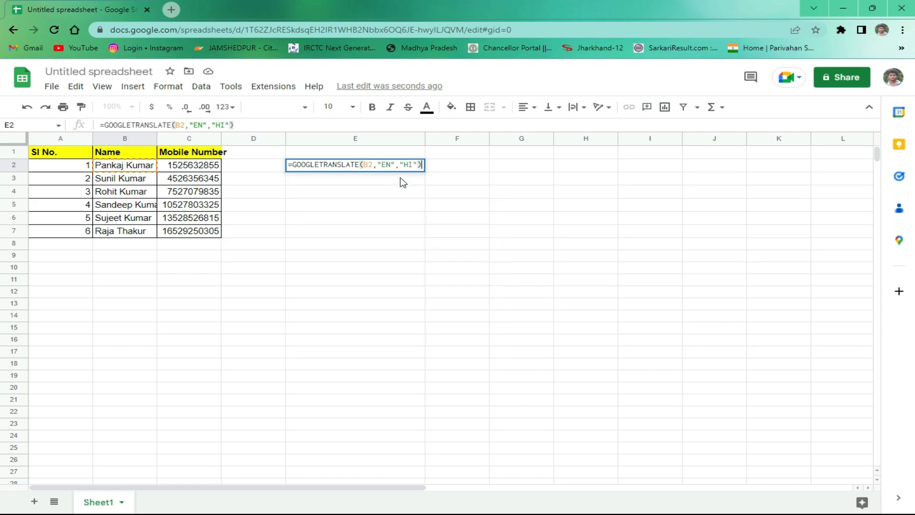
{"action": "key", "text": "Return"}
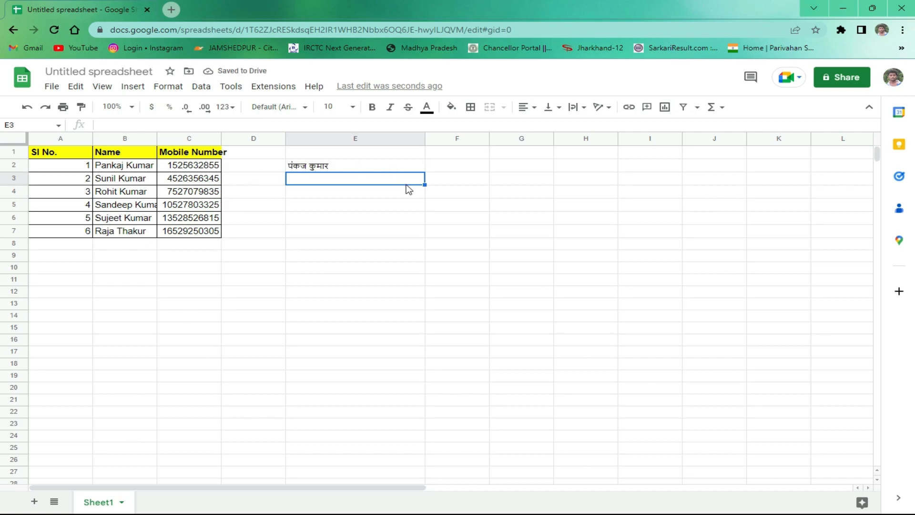
- Fill the translation formula from E2 down to E7 to cover every name in the table
{"action": "left_click", "coordinate": [337, 167]}
{"action": "left_click_drag", "start_coordinate": [424, 170], "coordinate": [414, 237]}
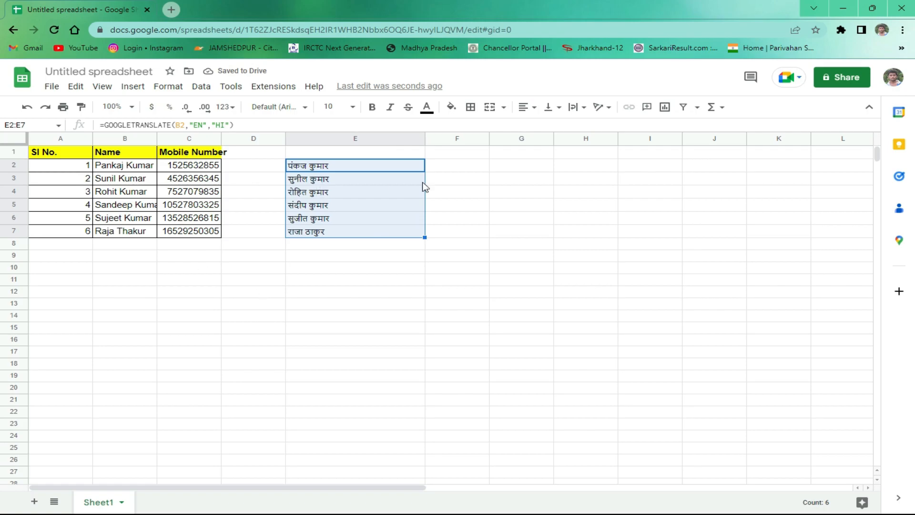
{"action": "left_click", "coordinate": [419, 269]}
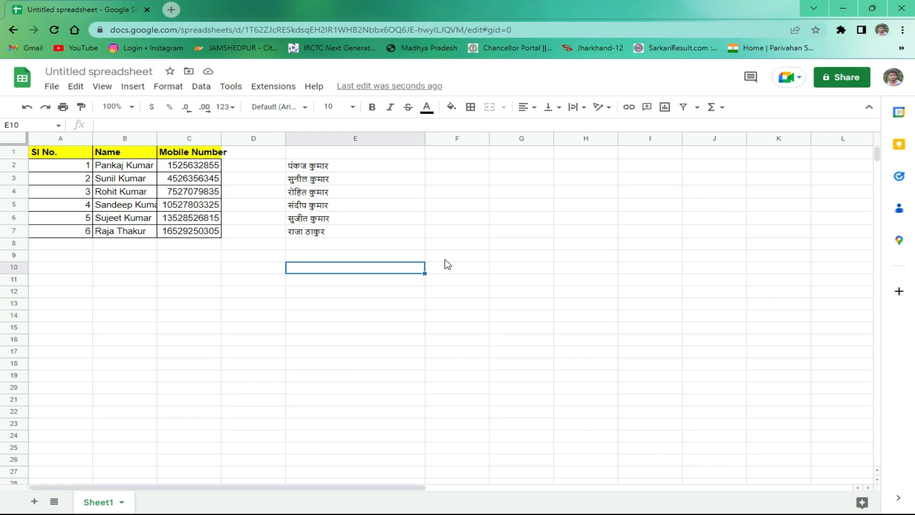
- Switch back to the practice data workbook in Excel
{"action": "key", "text": "super"}
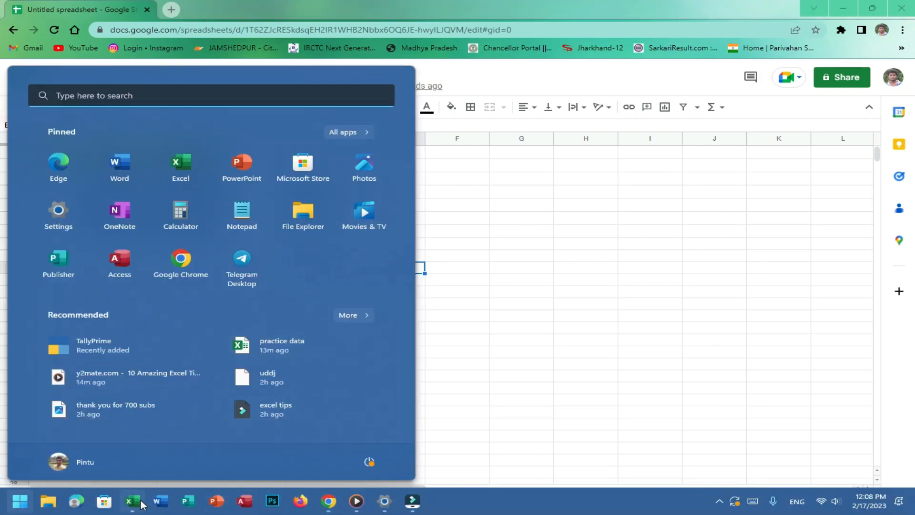
{"action": "left_click", "coordinate": [282, 344]}
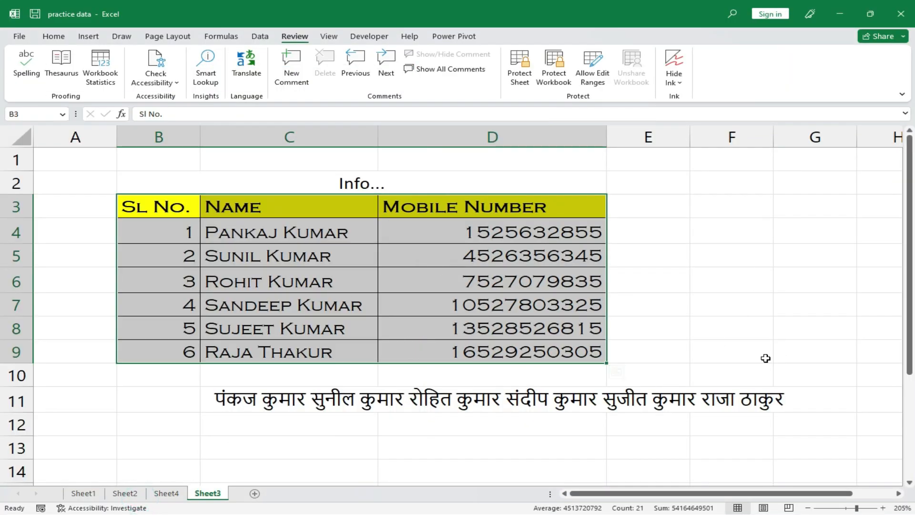
{"action": "left_click", "coordinate": [710, 351]}
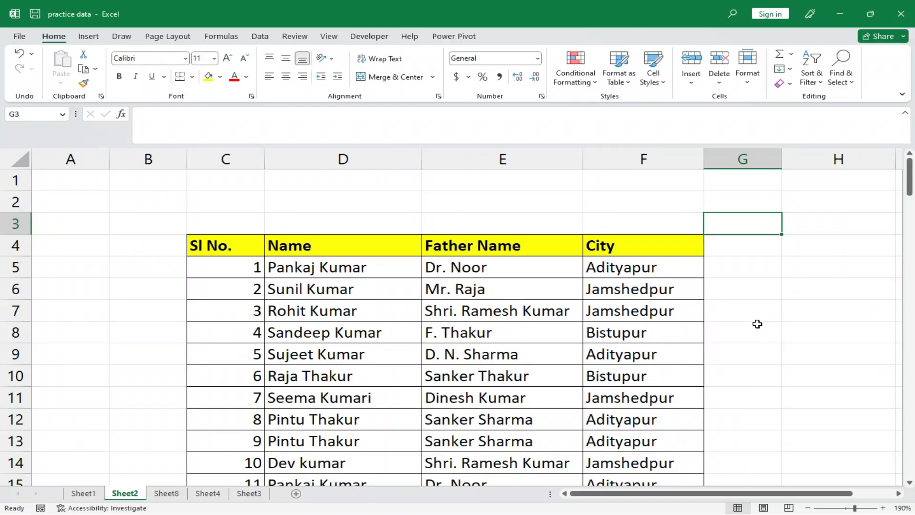
- Hide the Name column D on Sheet2
{"action": "left_click", "coordinate": [326, 163]}
{"action": "right_click", "coordinate": [326, 162]}
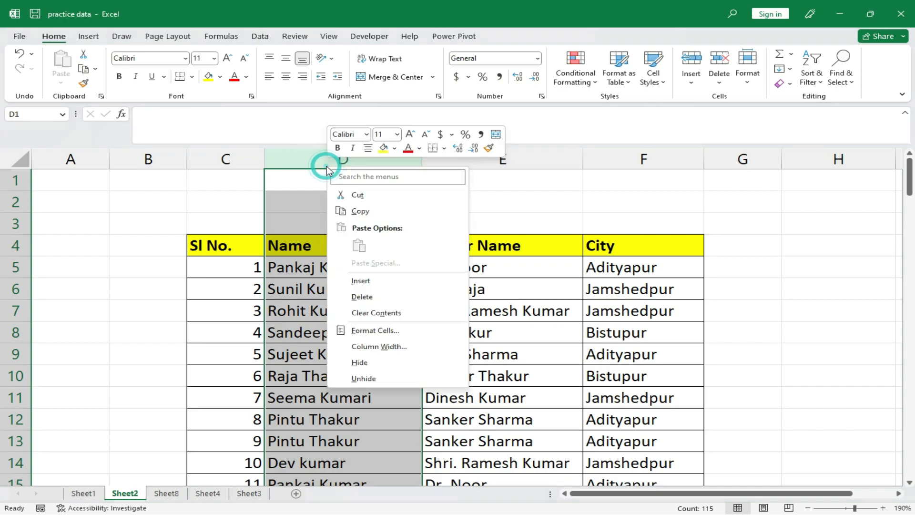
{"action": "left_click", "coordinate": [390, 365]}
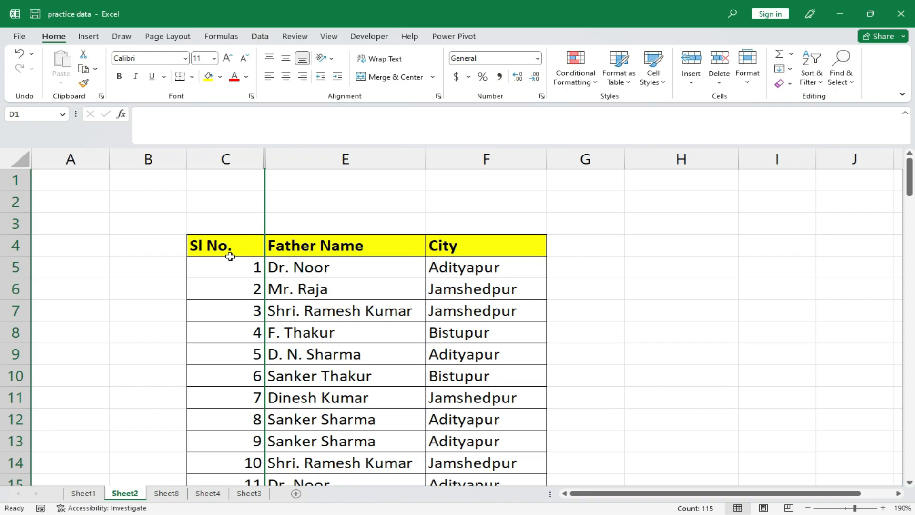
- Copy the whole Sheet2 table, including its hidden column, into a new sheet and widen column B there
{"action": "left_click", "coordinate": [229, 254]}
{"action": "key", "text": "ctrl+a"}
{"action": "scroll", "coordinate": [401, 226], "scroll_direction": "down", "scroll_amount": 20}
{"action": "key", "text": "ctrl+c"}
{"action": "left_click", "coordinate": [295, 493]}
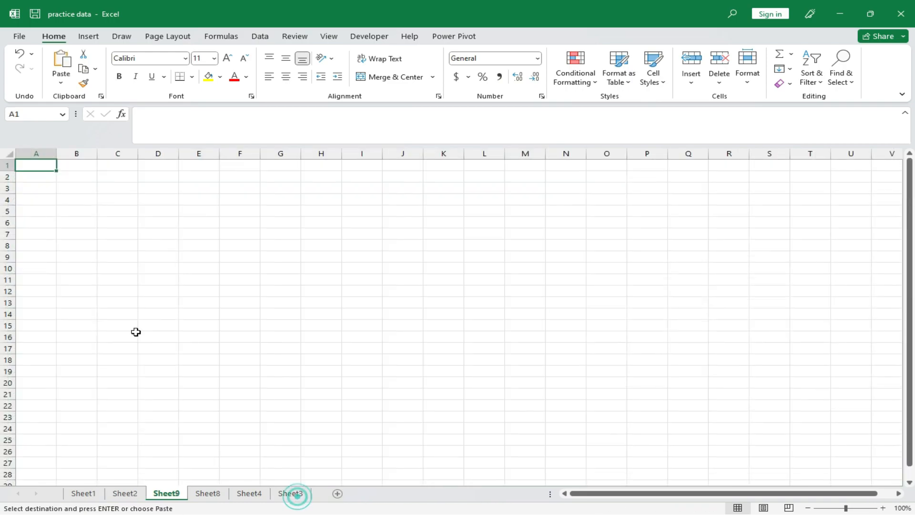
{"action": "key", "text": "ctrl+v"}
{"action": "left_click_drag", "start_coordinate": [98, 154], "coordinate": [243, 163]}
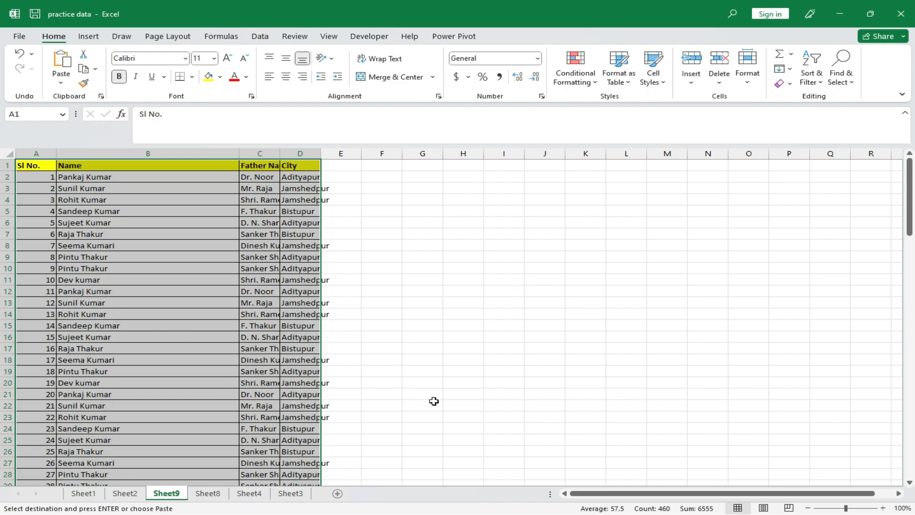
- Return to the table on Sheet2, cancel the pending copy and limit the selection to visible cells only
{"action": "left_click", "coordinate": [125, 493]}
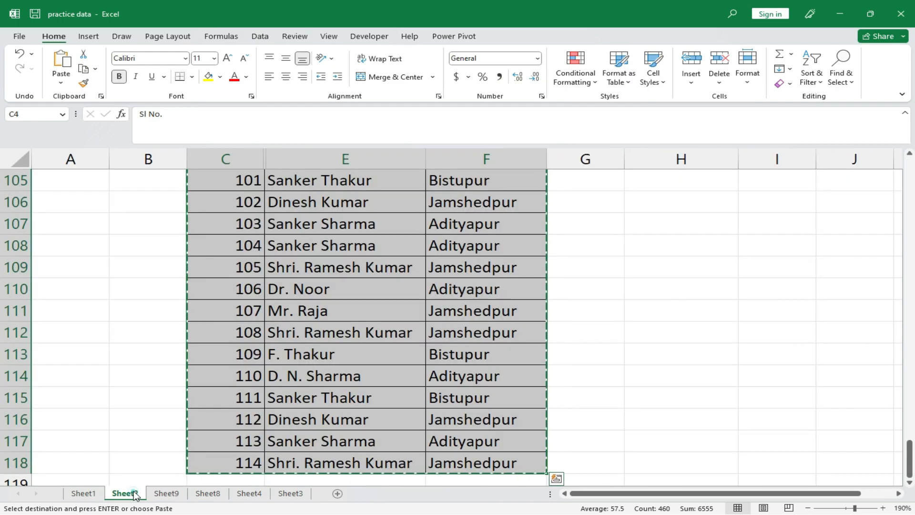
{"action": "scroll", "coordinate": [459, 381], "scroll_direction": "up", "scroll_amount": 5}
{"action": "scroll", "coordinate": [459, 381], "scroll_direction": "up", "scroll_amount": 20}
{"action": "key", "text": "Escape"}
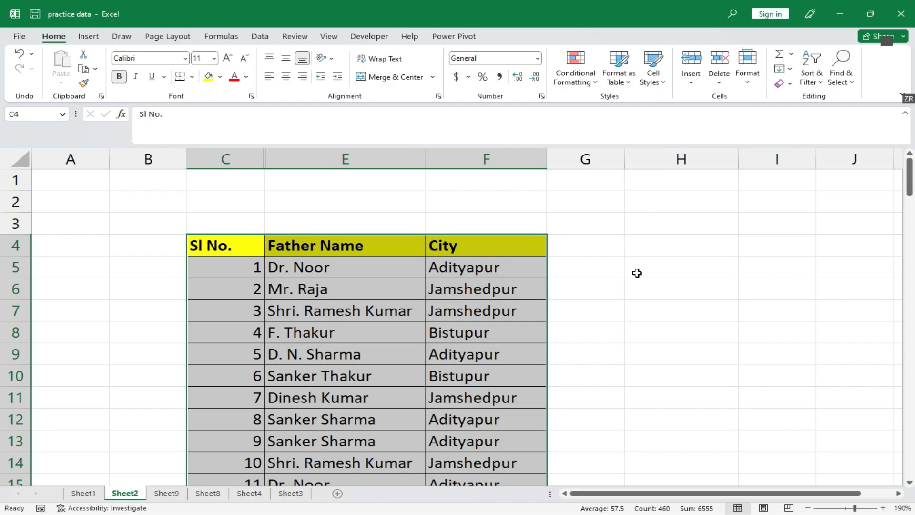
{"action": "key", "text": "alt+semicolon"}
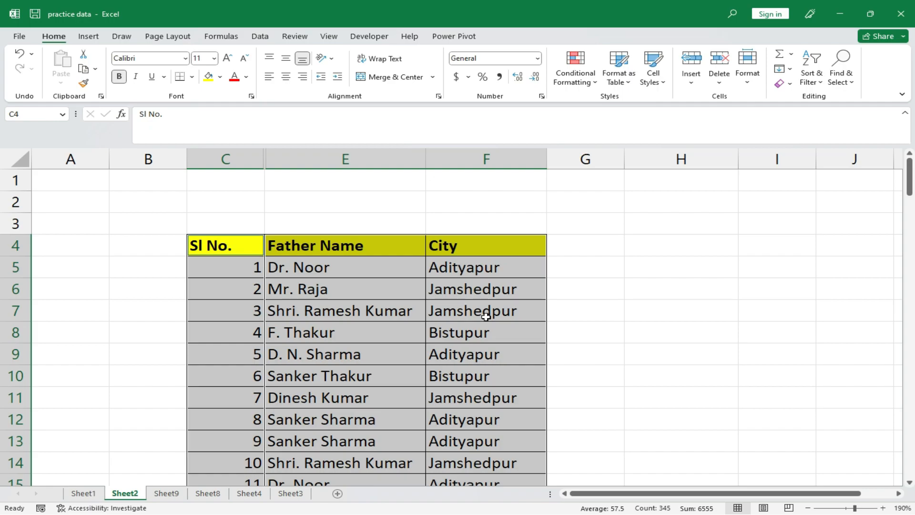
- Copy the selected visible cells of the Sheet2 table into another new sheet
{"action": "key", "text": "ctrl+c"}
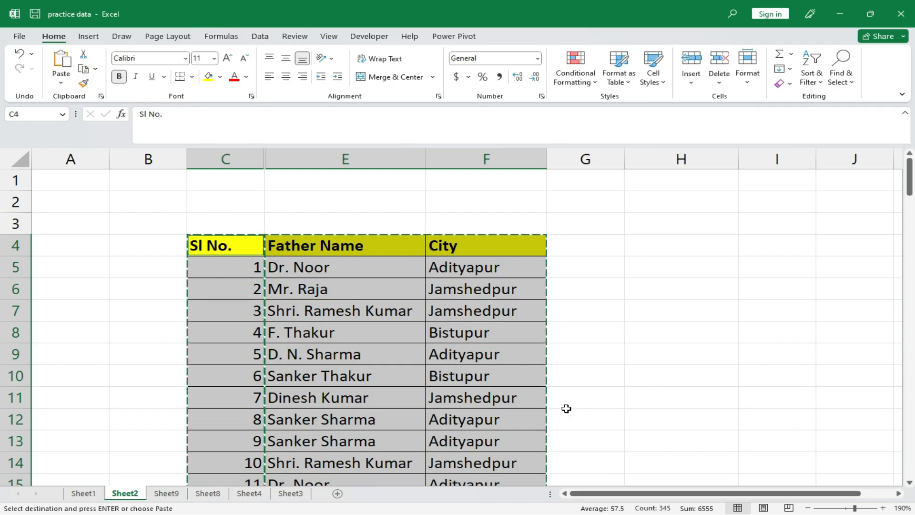
{"action": "left_click", "coordinate": [338, 493]}
{"action": "key", "text": "ctrl+v"}
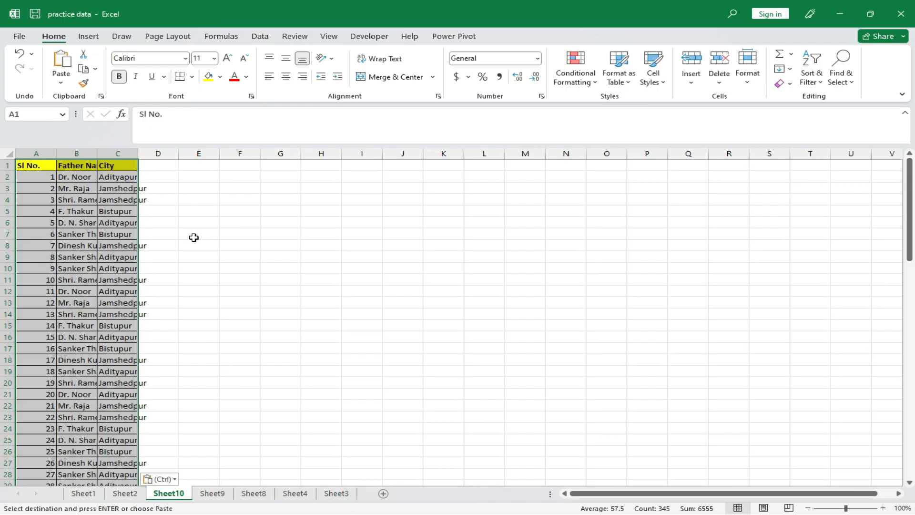
{"action": "scroll", "coordinate": [91, 261], "scroll_direction": "up", "scroll_amount": 9}
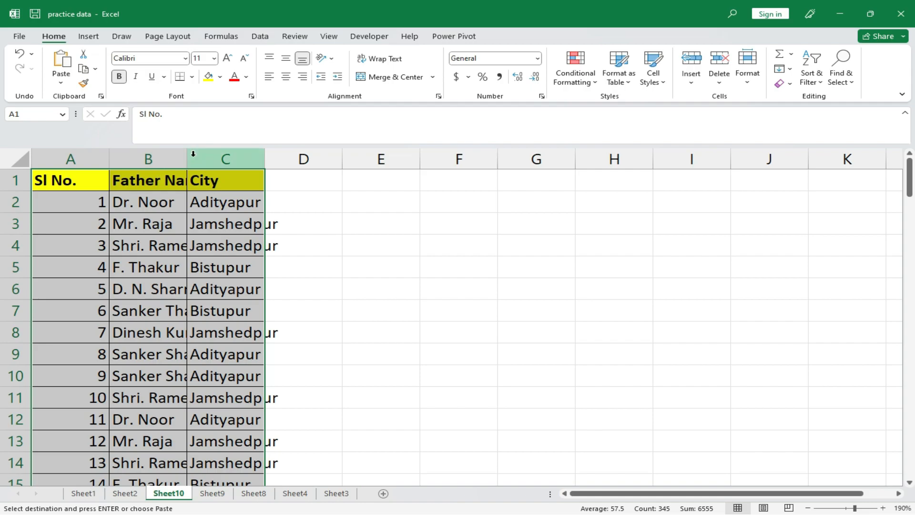
{"action": "left_click_drag", "start_coordinate": [229, 164], "coordinate": [281, 160]}
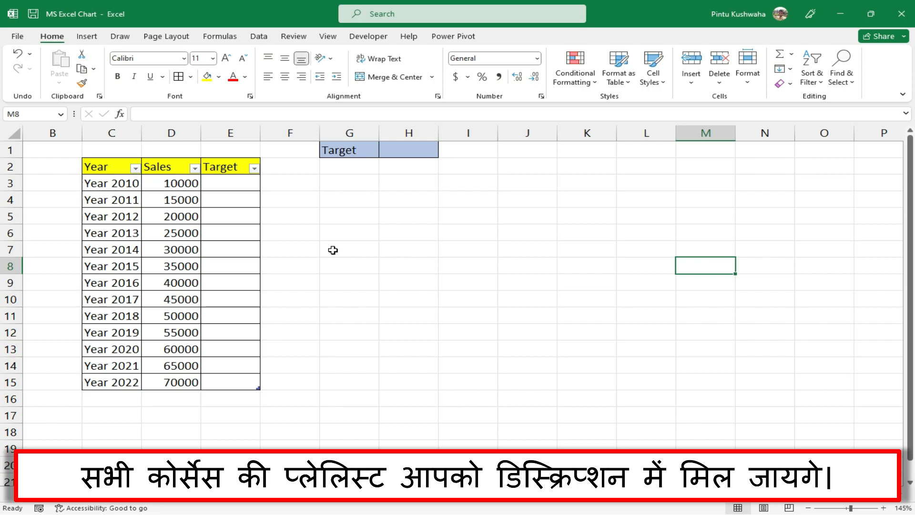
{"action": "left_click", "coordinate": [231, 174]}
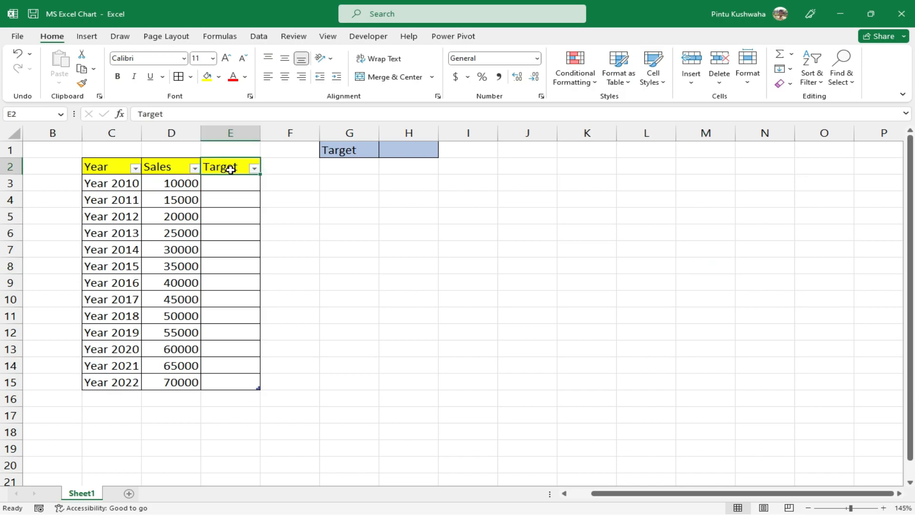
{"action": "double_click", "coordinate": [230, 183]}
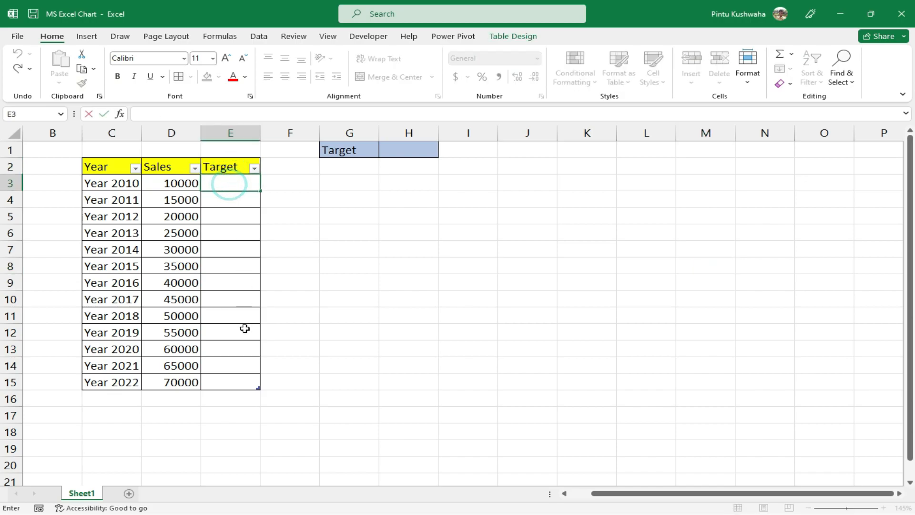
{"action": "double_click", "coordinate": [354, 150]}
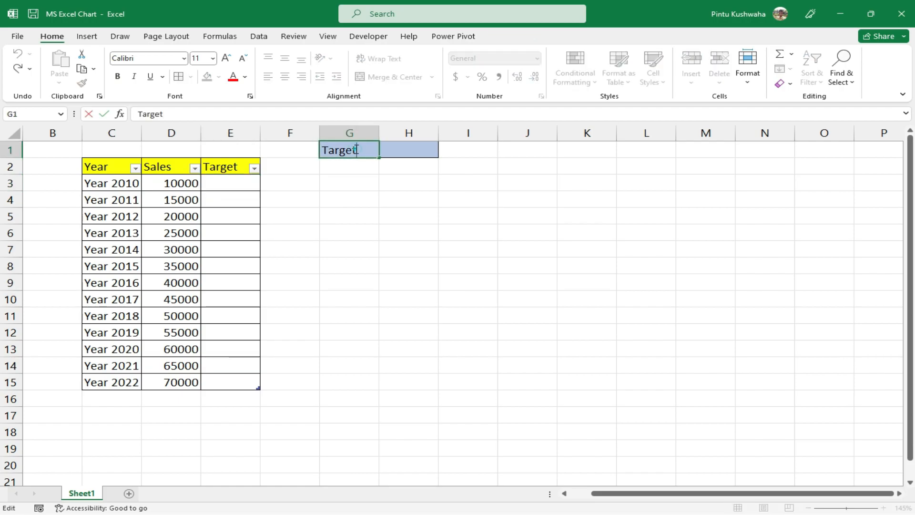
{"action": "double_click", "coordinate": [415, 146]}
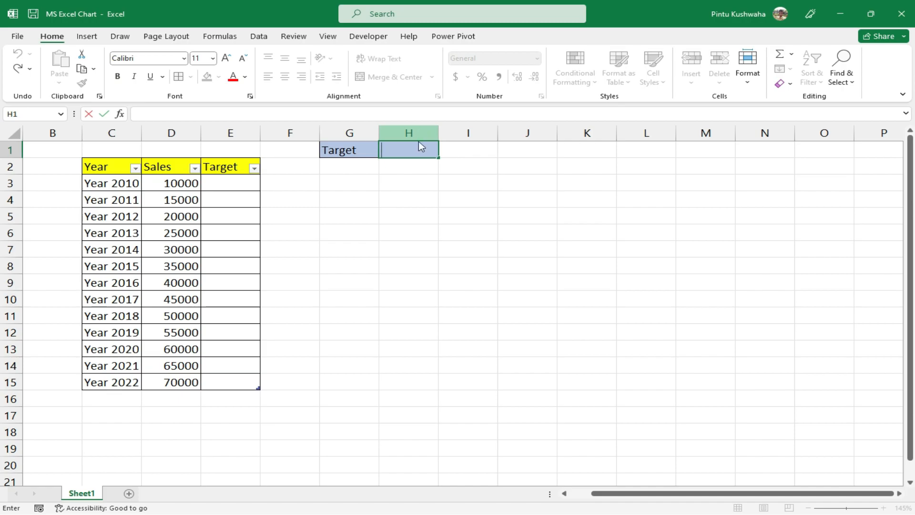
{"action": "left_click", "coordinate": [346, 189]}
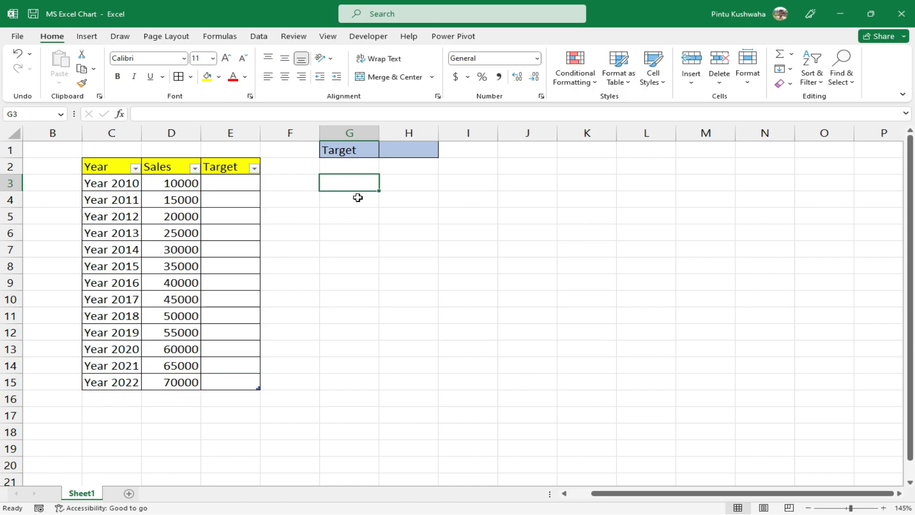
- Insert a 2-D clustered column chart from the Year, Sales and Target table in C2:E15
{"action": "left_click", "coordinate": [102, 167]}
{"action": "left_click_drag", "start_coordinate": [103, 168], "coordinate": [238, 379]}
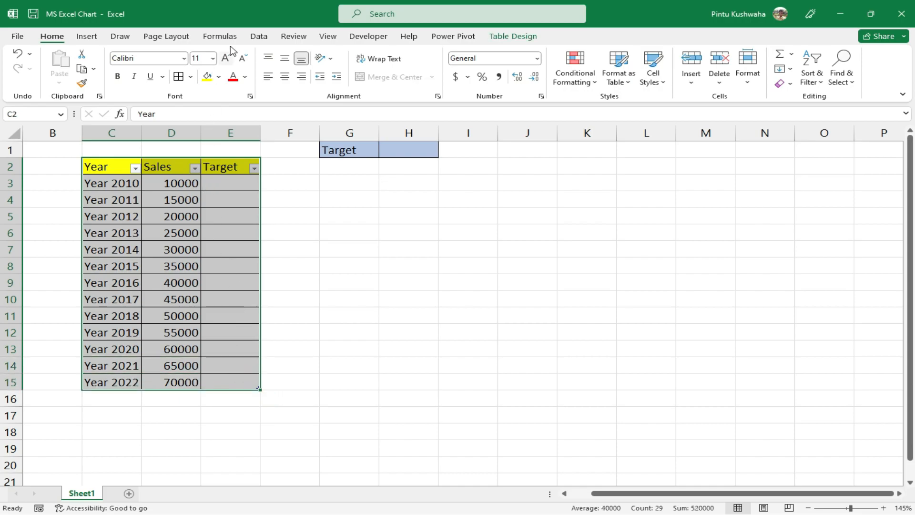
{"action": "left_click", "coordinate": [79, 36]}
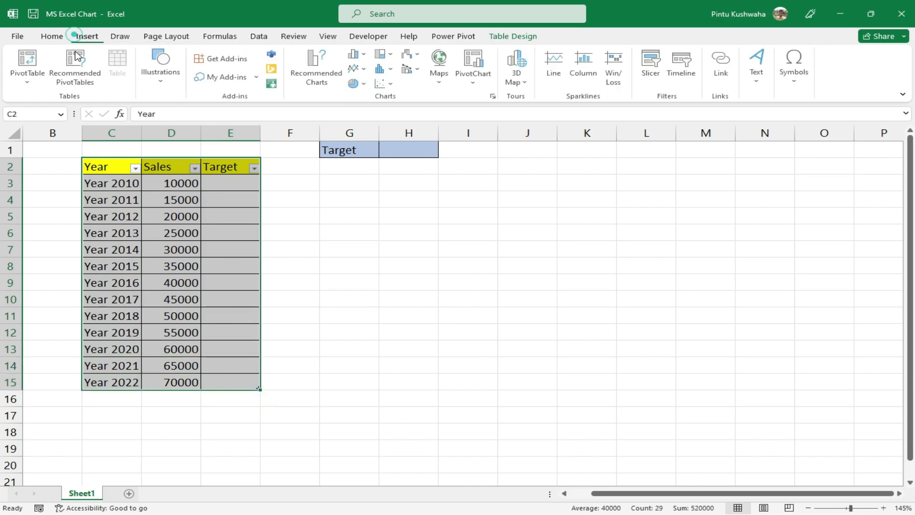
{"action": "left_click", "coordinate": [355, 54]}
{"action": "left_click", "coordinate": [365, 113]}
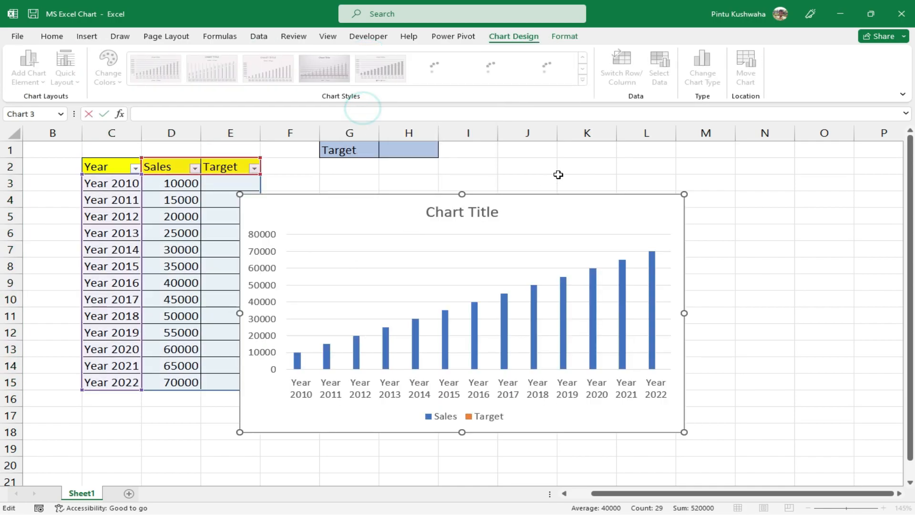
- Move the chart clear of the data table and apply the chart style with the dark grey background
{"action": "left_click_drag", "start_coordinate": [544, 195], "coordinate": [602, 184]}
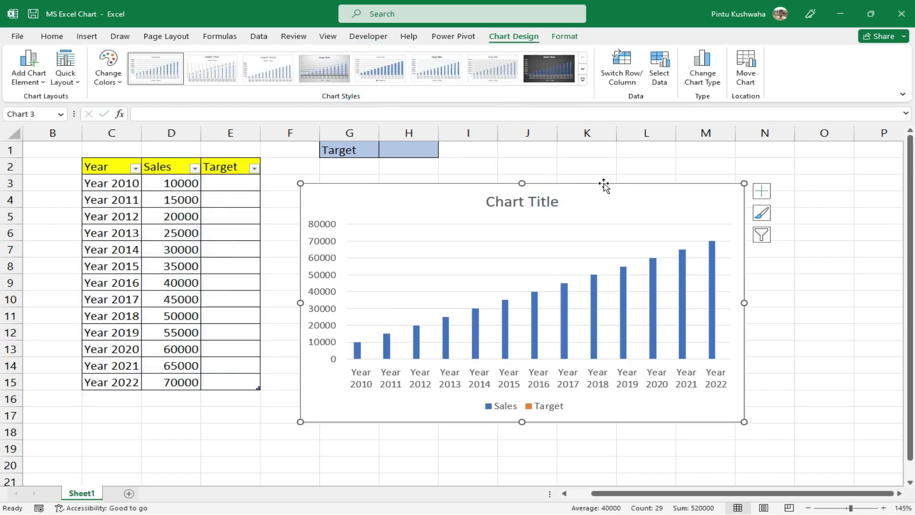
{"action": "left_click", "coordinate": [555, 72]}
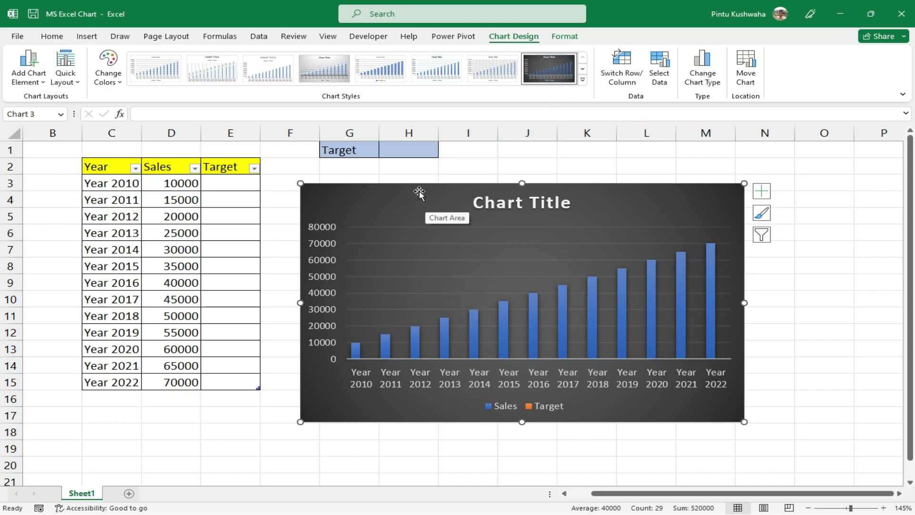
- Enter 70000 as the target value in cell H1
{"action": "left_click", "coordinate": [406, 151]}
{"action": "double_click", "coordinate": [408, 151]}
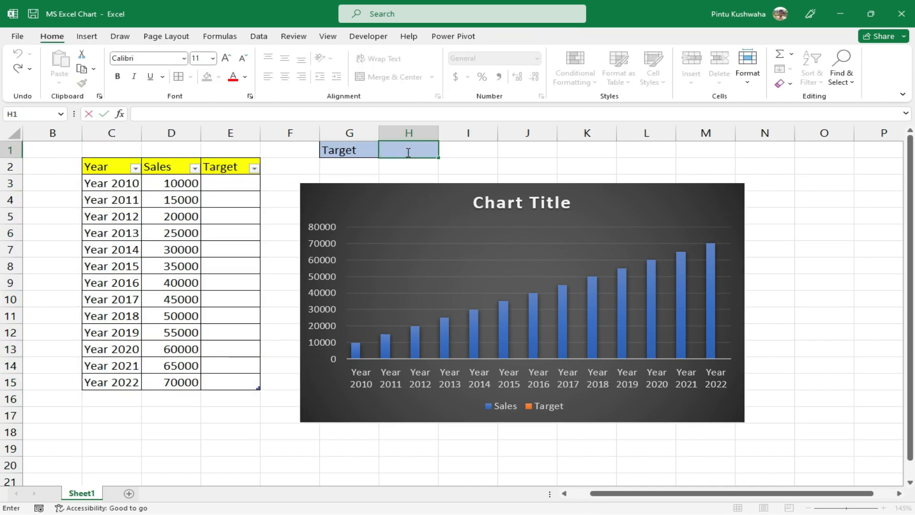
{"action": "type", "text": "70000"}
{"action": "left_click", "coordinate": [237, 182]}
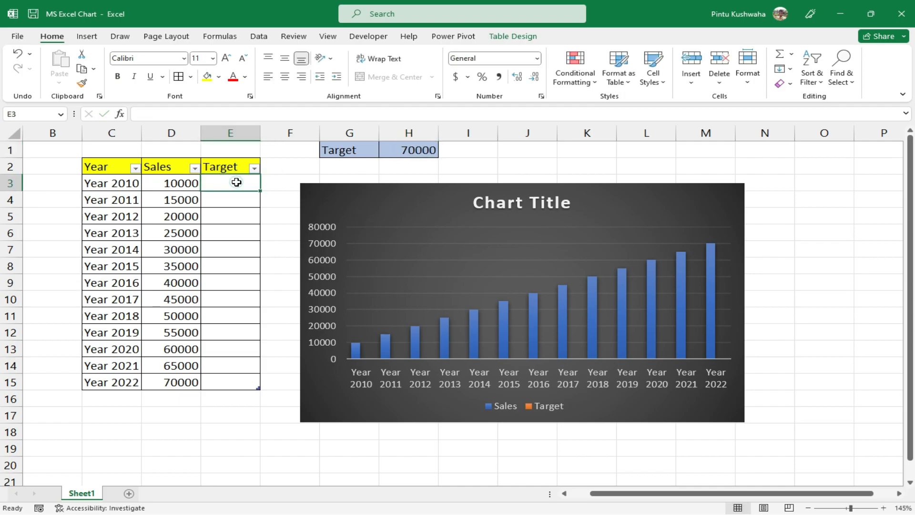
- Fill the table's Target column from E3 with the absolute reference formula =$H$1
{"action": "left_click", "coordinate": [416, 154]}
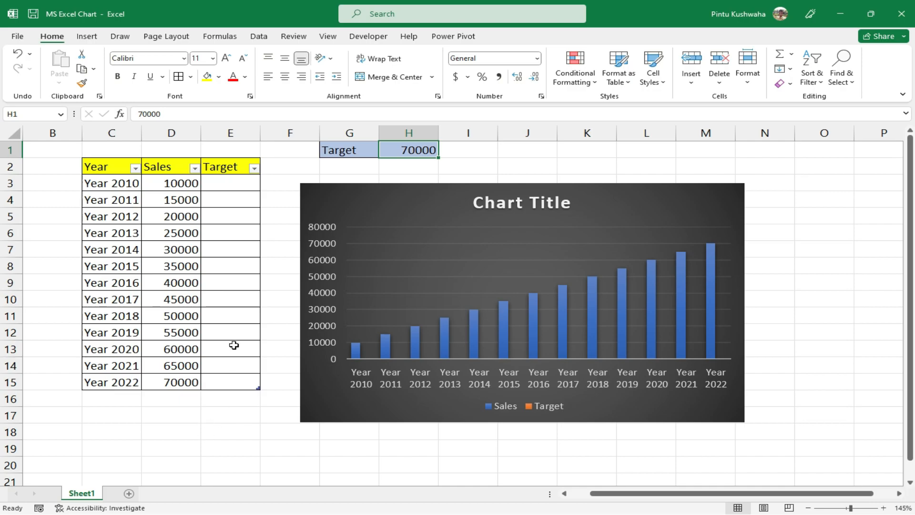
{"action": "left_click", "coordinate": [244, 184]}
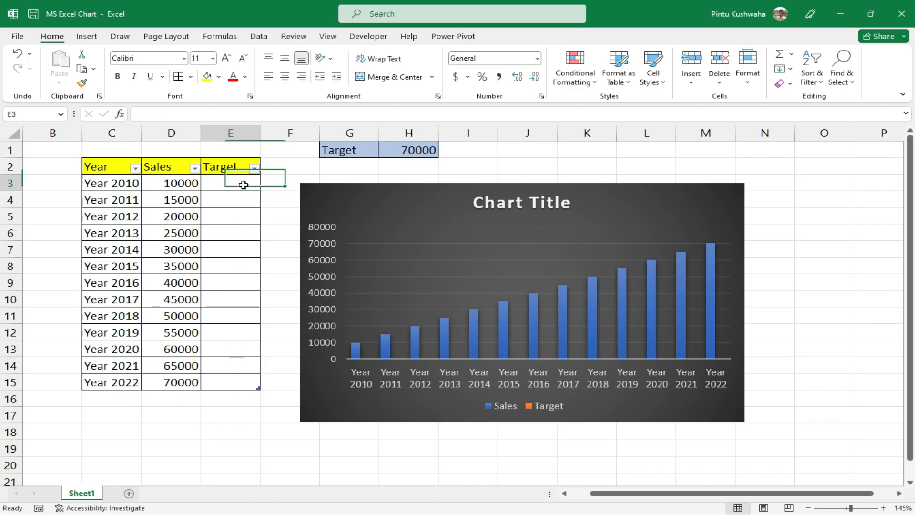
{"action": "type", "text": "="}
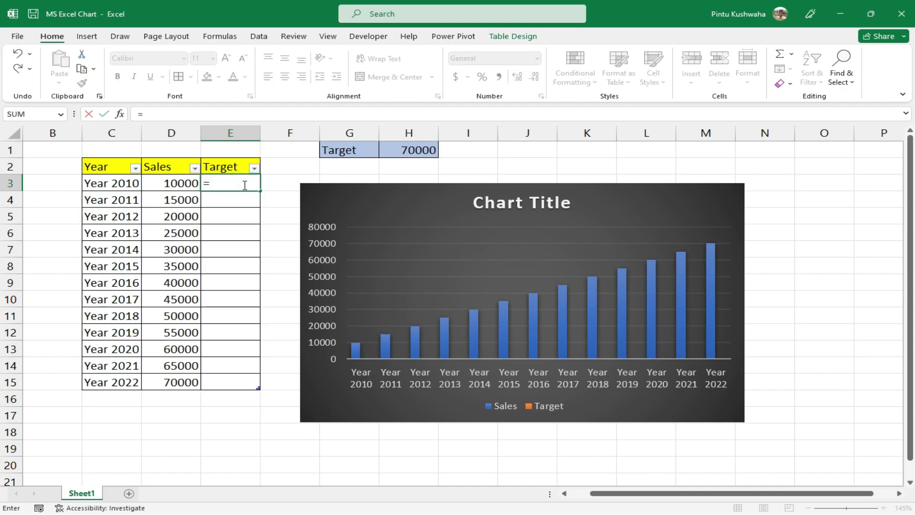
{"action": "left_click", "coordinate": [416, 151]}
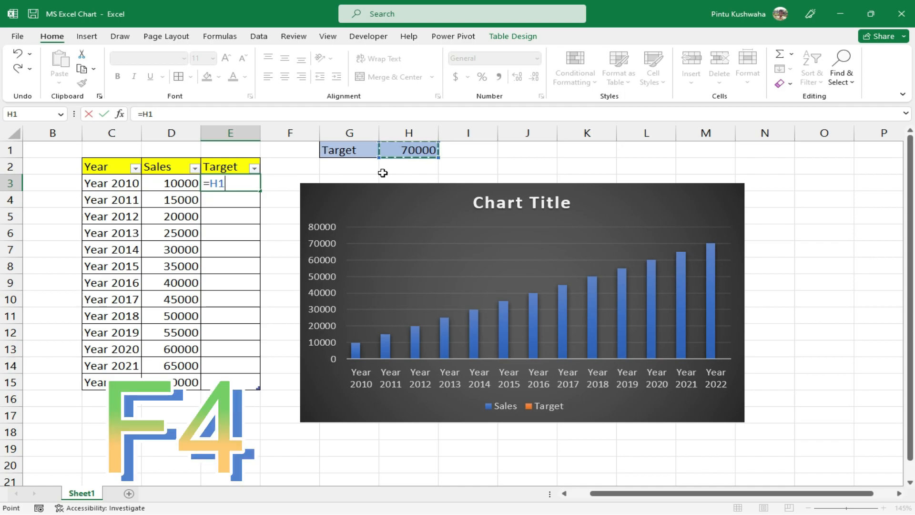
{"action": "key", "text": "F4"}
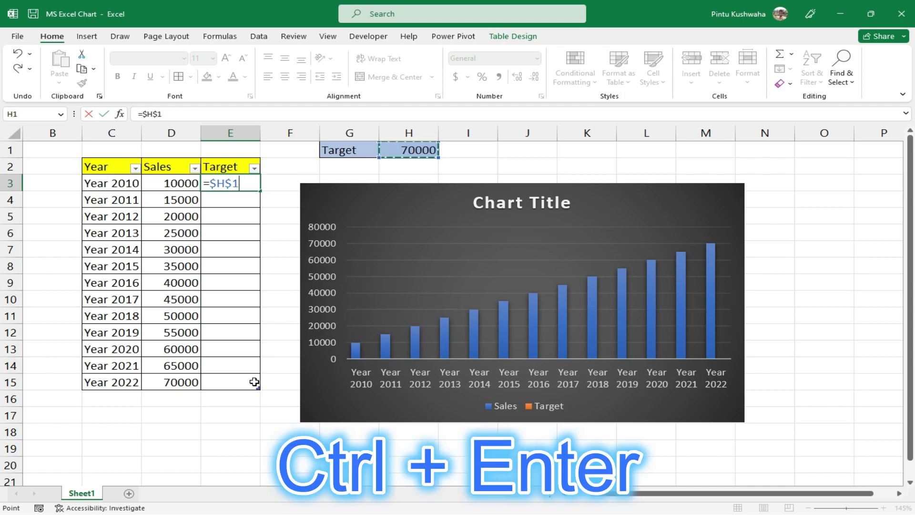
{"action": "key", "text": "ctrl+Return"}
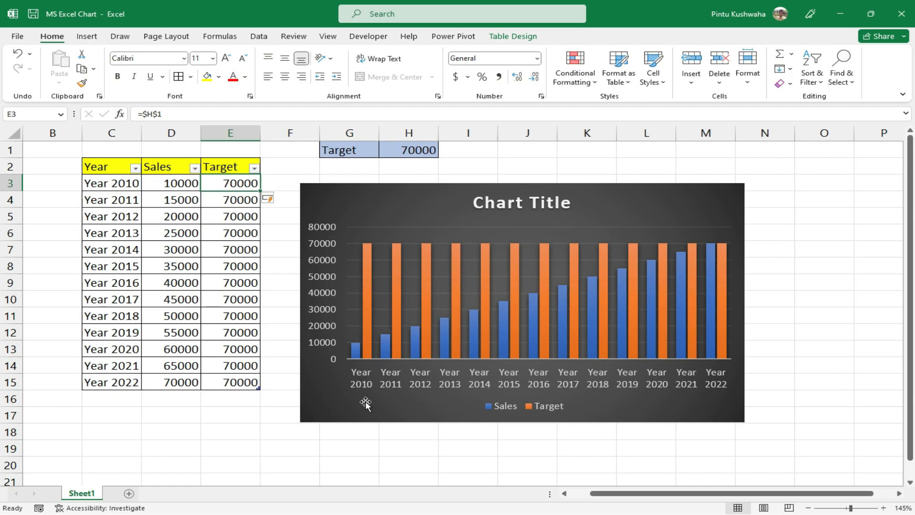
- Change the chart's Target series to the Line type in a custom combo chart, keeping Sales as Clustered Column
{"action": "mouse_move", "coordinate": [639, 270]}
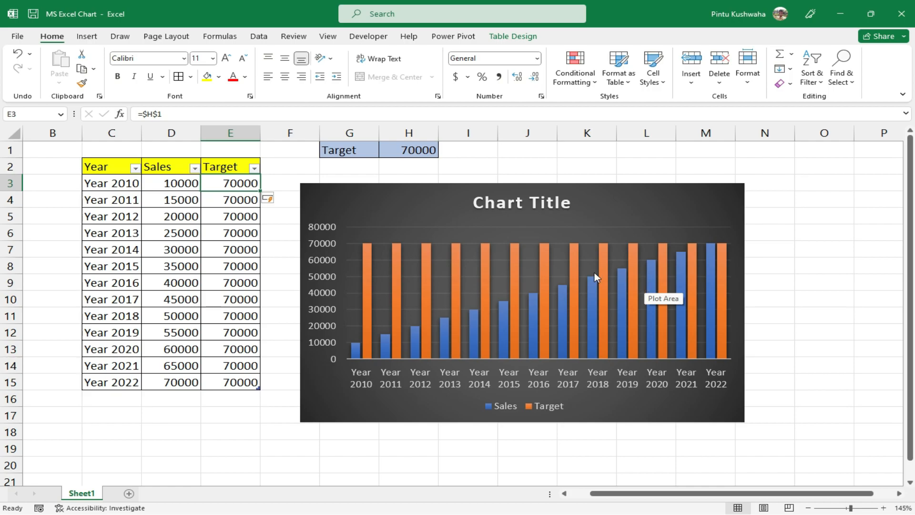
{"action": "left_click", "coordinate": [484, 271]}
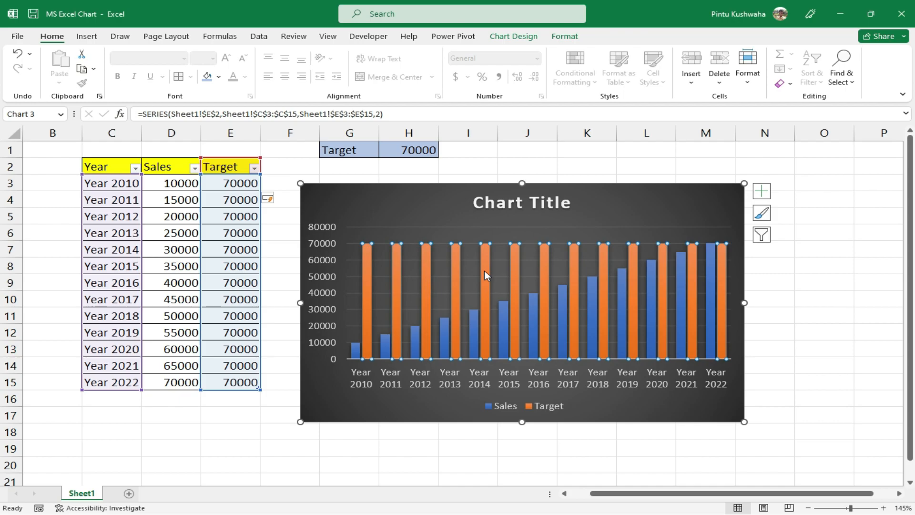
{"action": "right_click", "coordinate": [484, 270]}
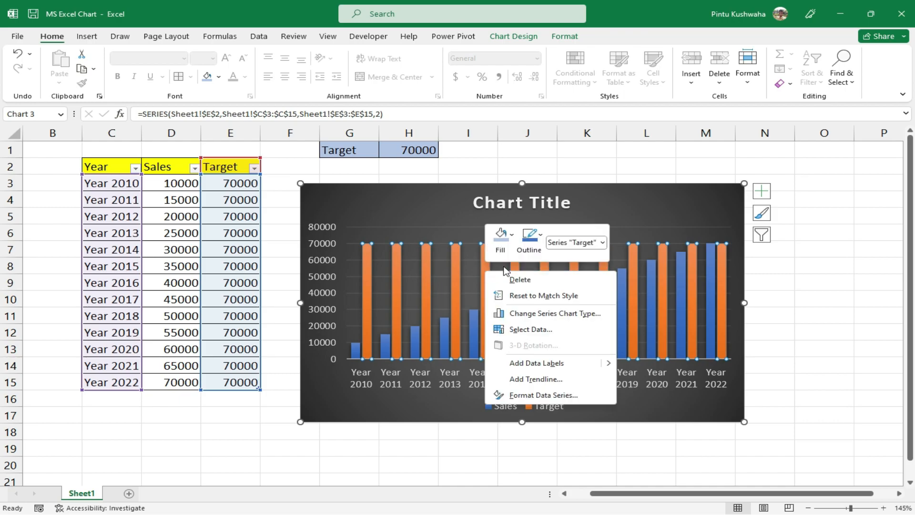
{"action": "left_click", "coordinate": [535, 314]}
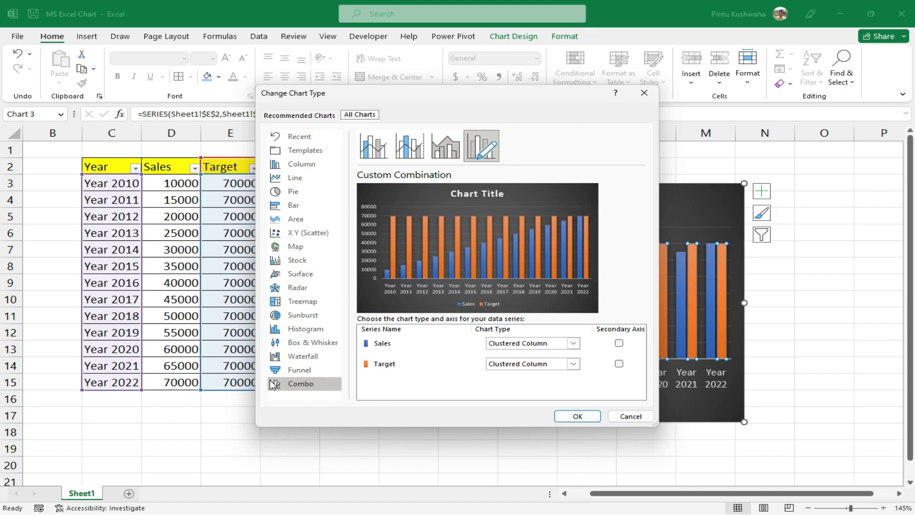
{"action": "left_click", "coordinate": [573, 365]}
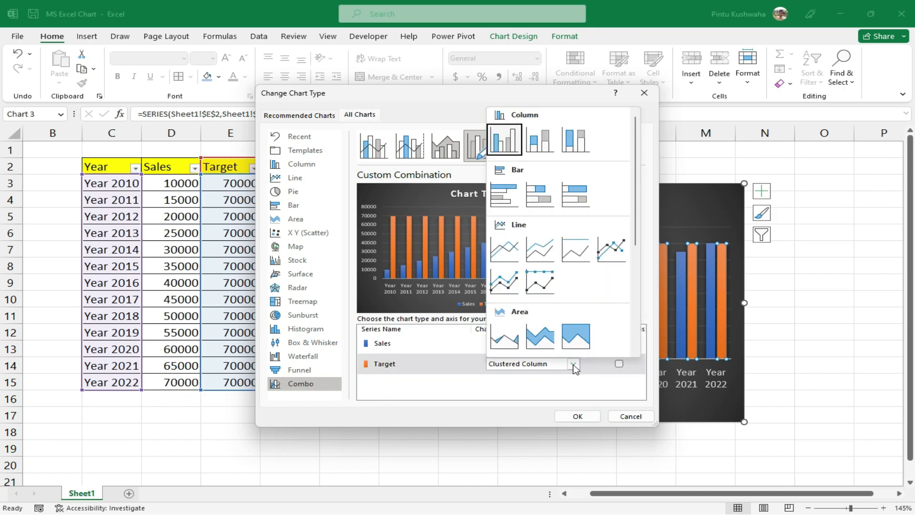
{"action": "left_click", "coordinate": [519, 256]}
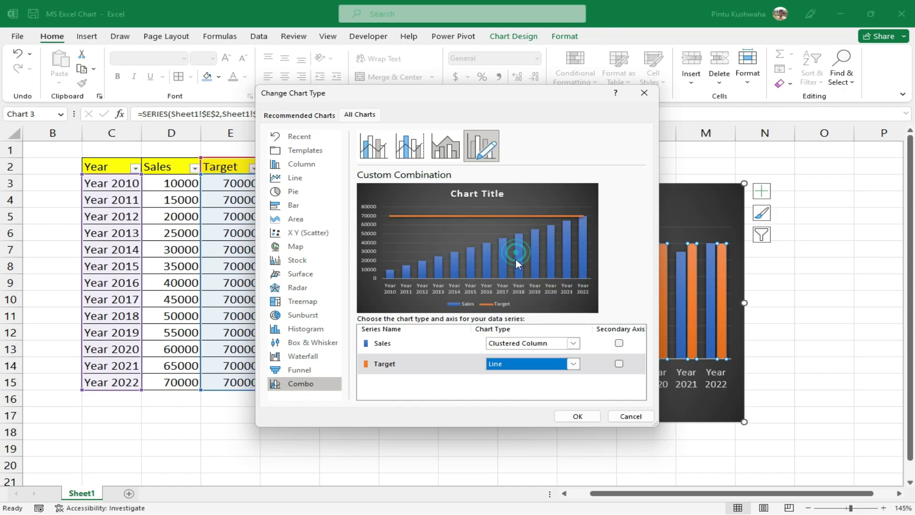
{"action": "left_click", "coordinate": [579, 417]}
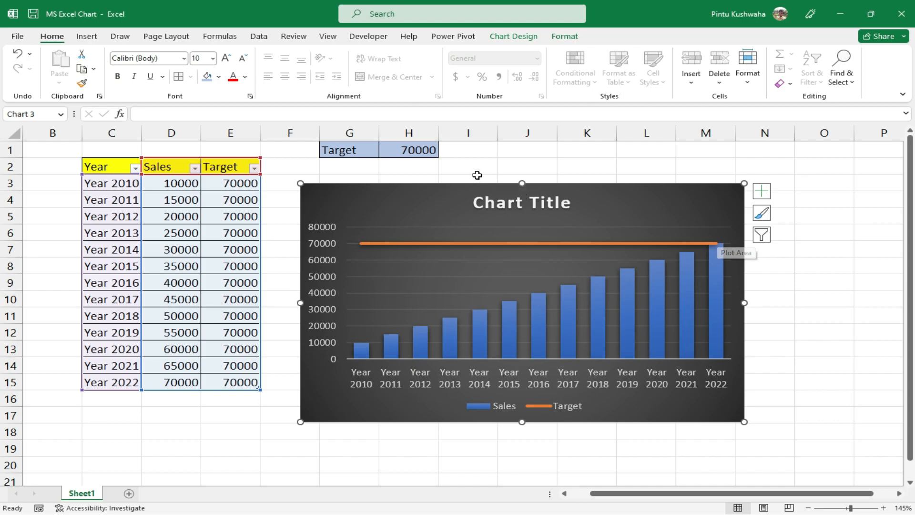
- Set the target value in cell H1 to 50000
{"action": "left_click", "coordinate": [428, 151]}
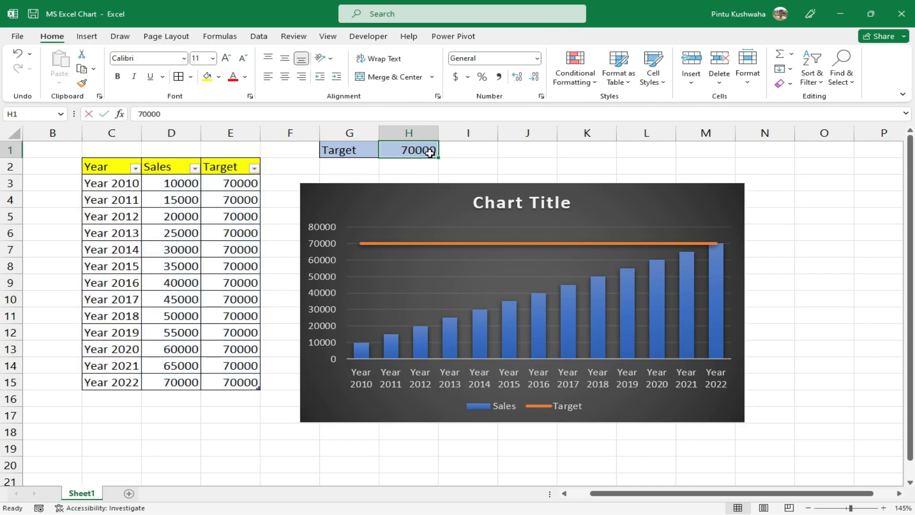
{"action": "type", "text": "50000"}
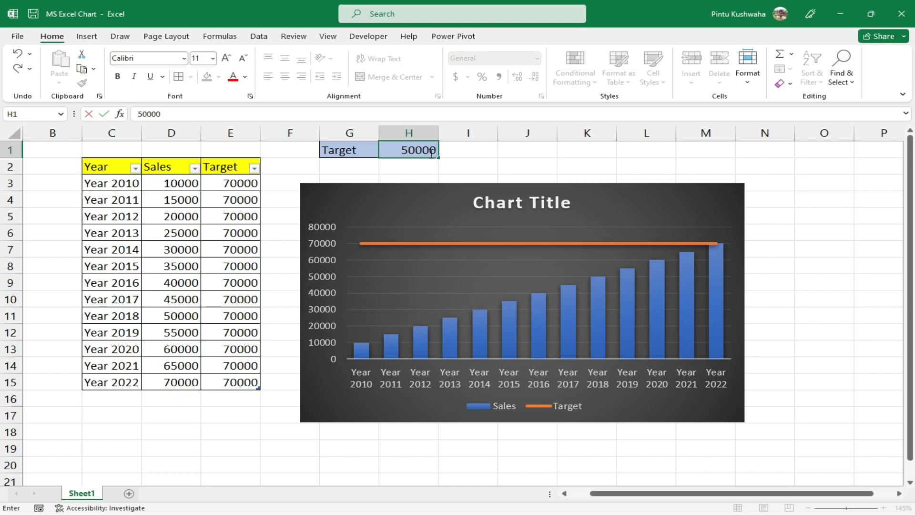
{"action": "key", "text": "Return"}
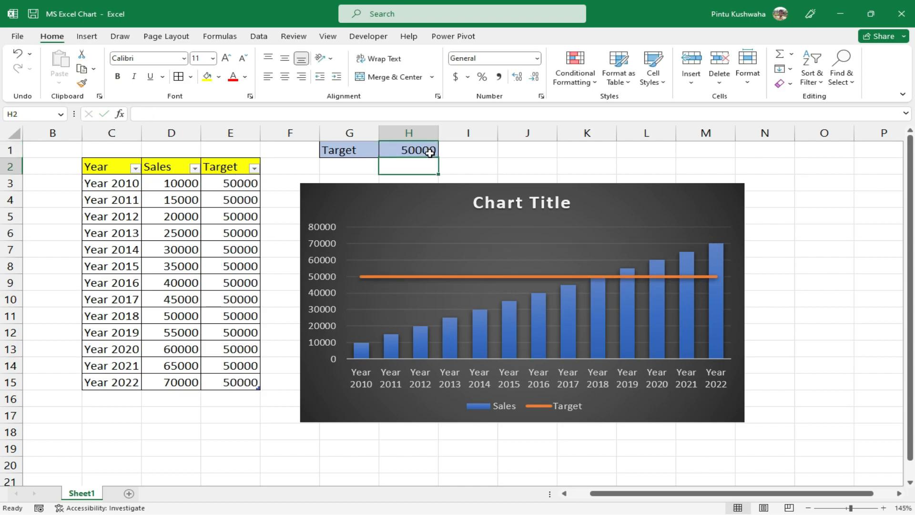